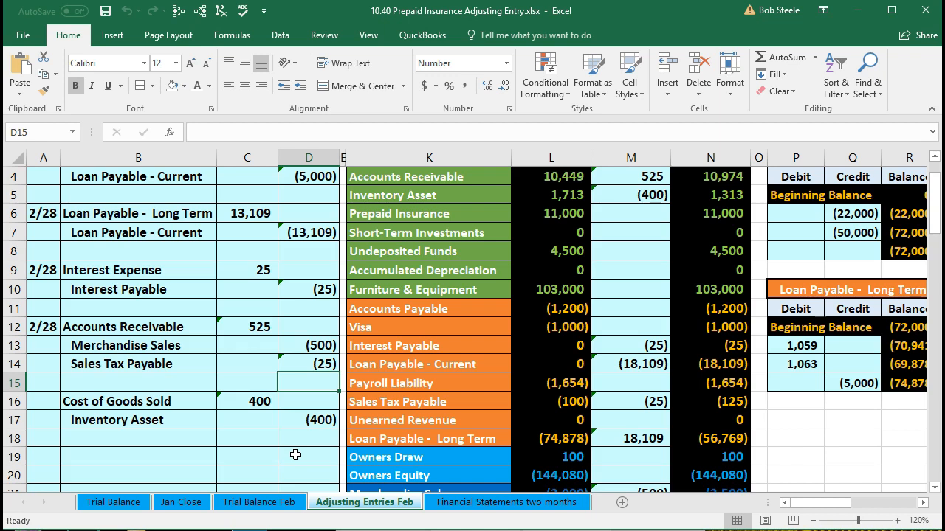
Highlight cell E6 beside the Prepaid Insurance account in yellow.
{"action": "scroll", "coordinate": [295, 455], "scroll_direction": "up", "scroll_amount": 1}
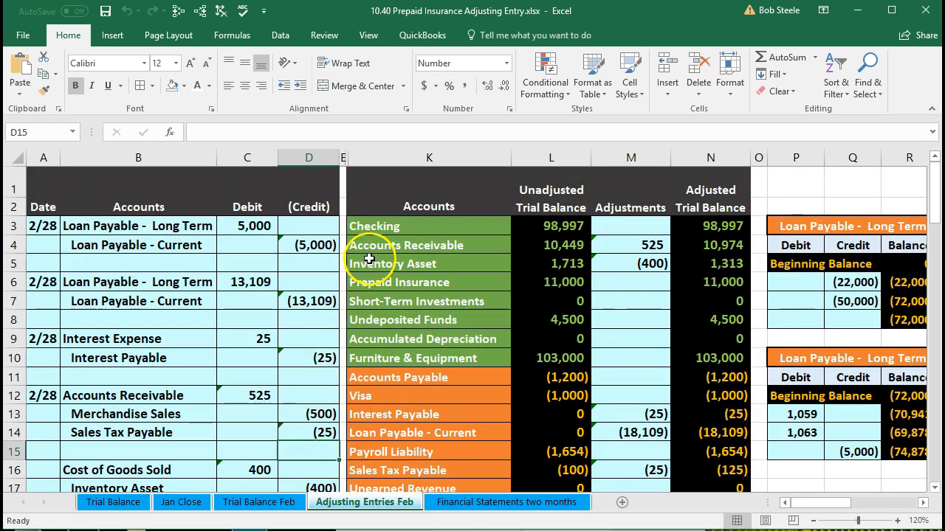
{"action": "left_click", "coordinate": [374, 225]}
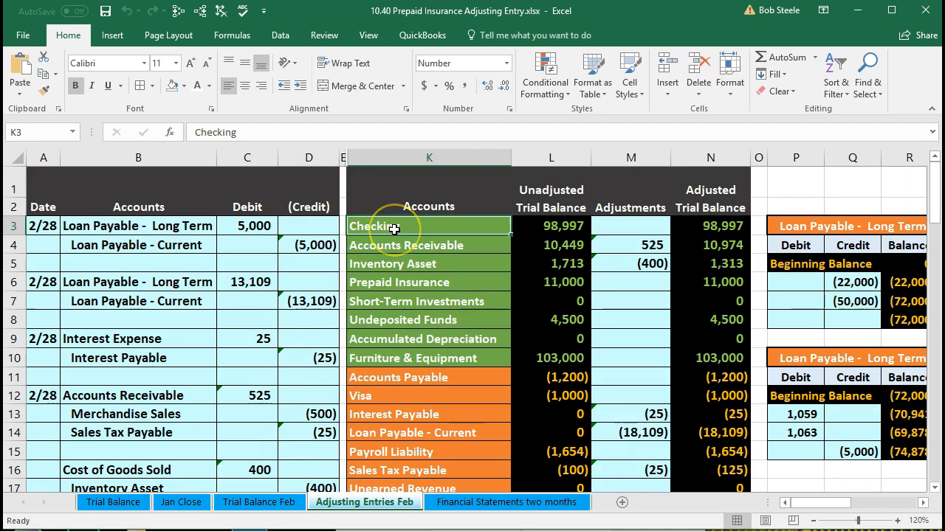
{"action": "left_click_drag", "start_coordinate": [394, 229], "coordinate": [380, 426]}
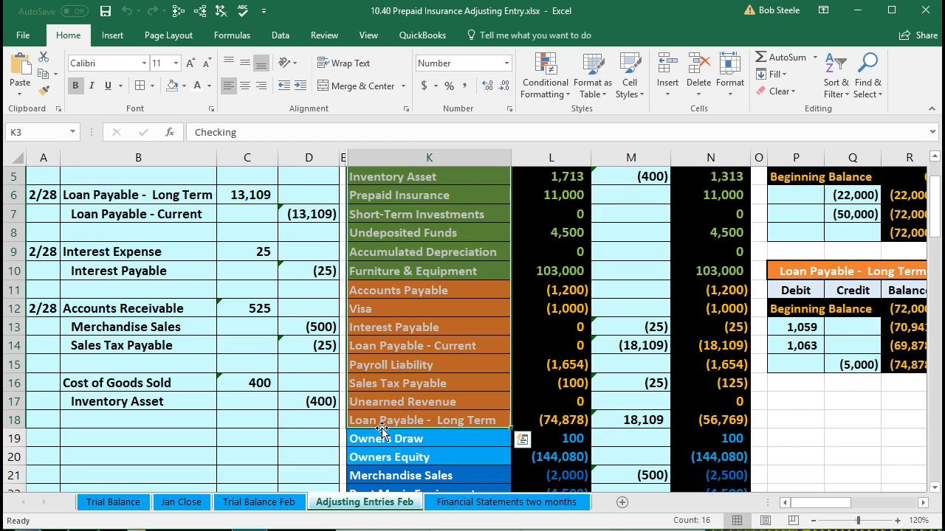
{"action": "scroll", "coordinate": [381, 430], "scroll_direction": "up", "scroll_amount": 1}
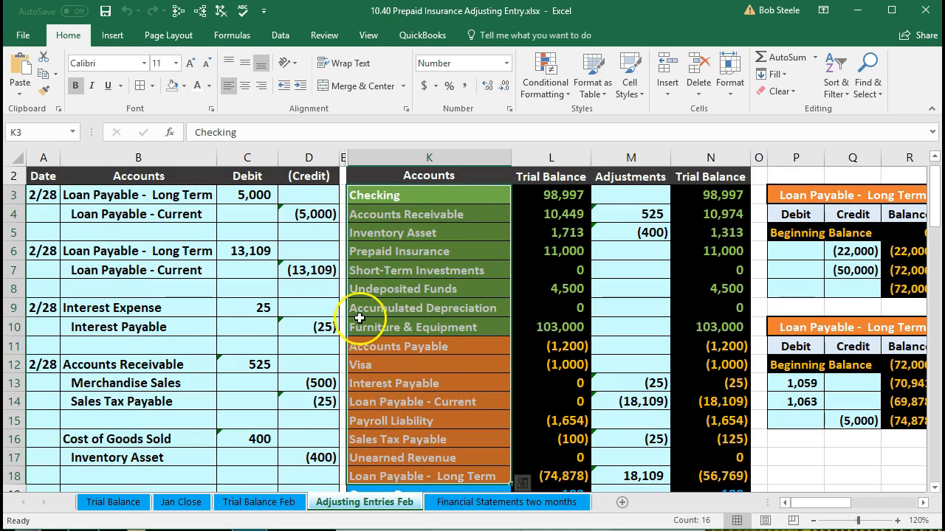
{"action": "left_click", "coordinate": [342, 253]}
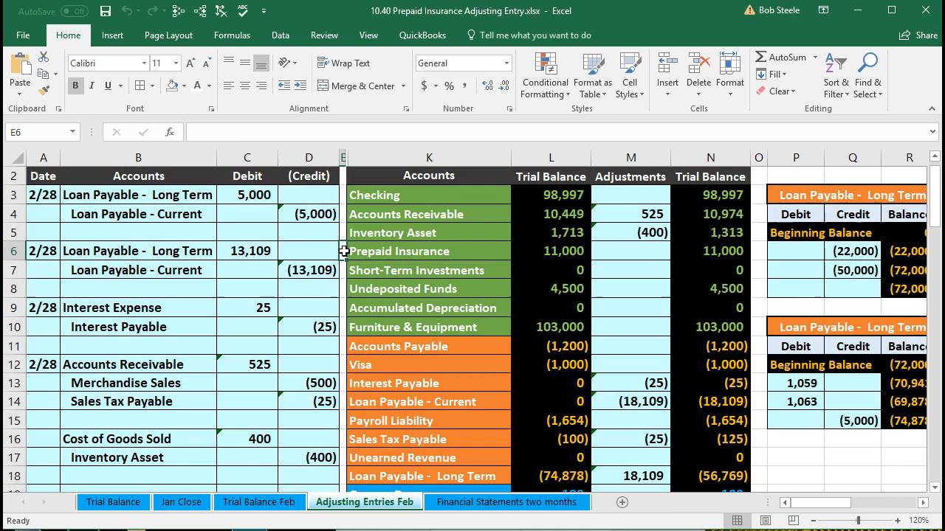
{"action": "right_click", "coordinate": [344, 251]}
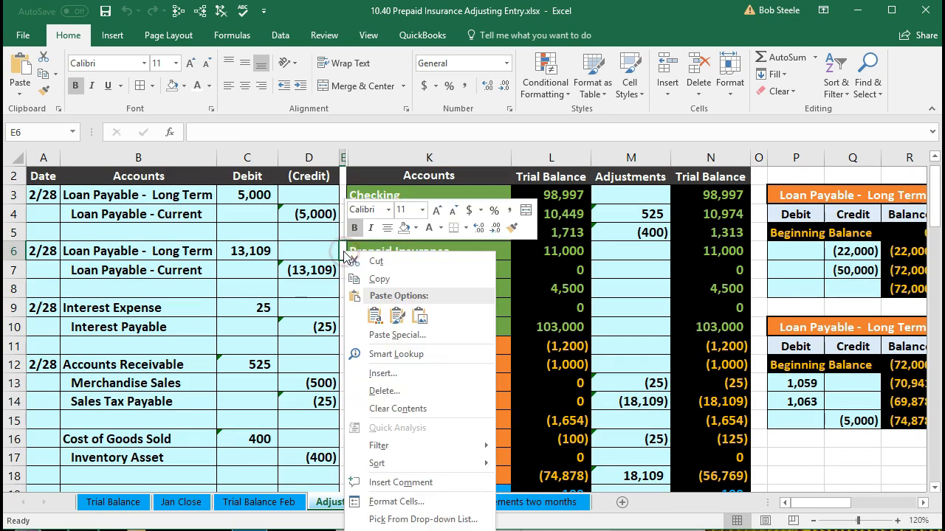
{"action": "left_click", "coordinate": [416, 227]}
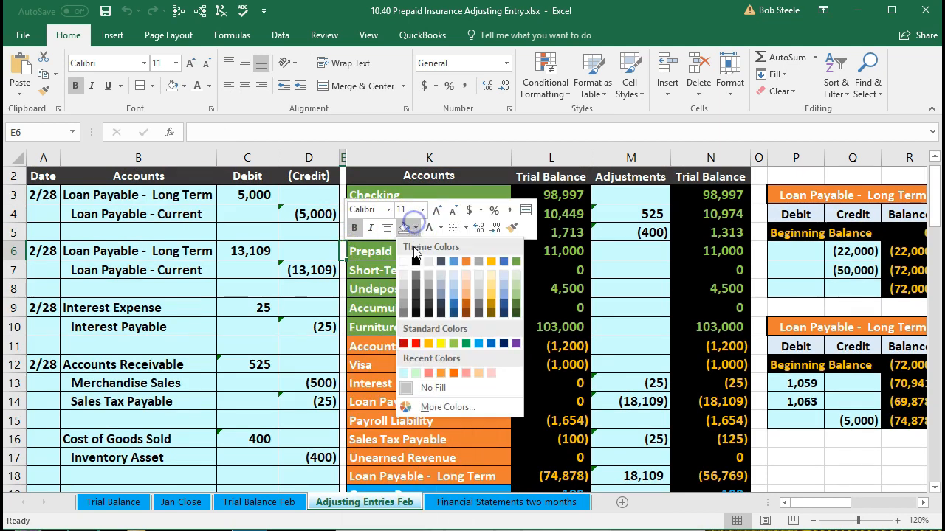
{"action": "left_click", "coordinate": [441, 344]}
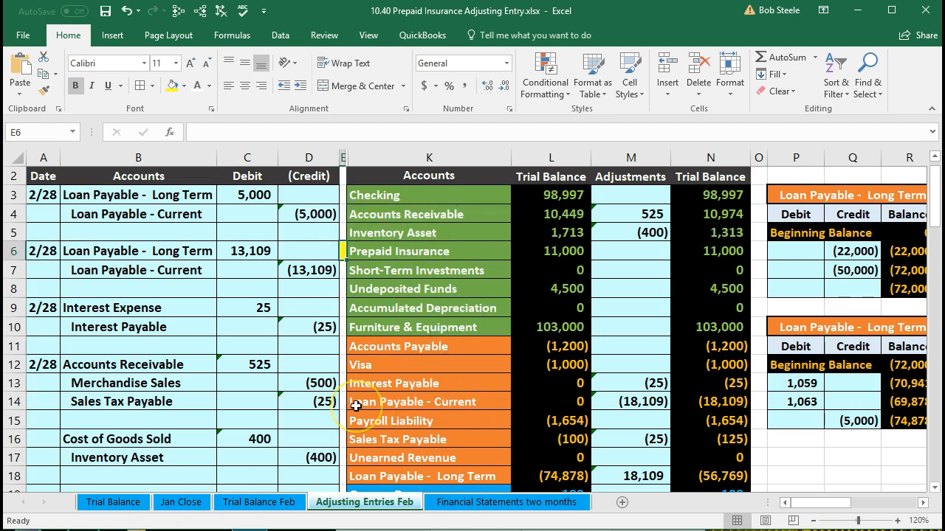
Highlight cell E27 beside the Insurance Expense account in yellow.
{"action": "scroll", "coordinate": [356, 405], "scroll_direction": "down", "scroll_amount": 4}
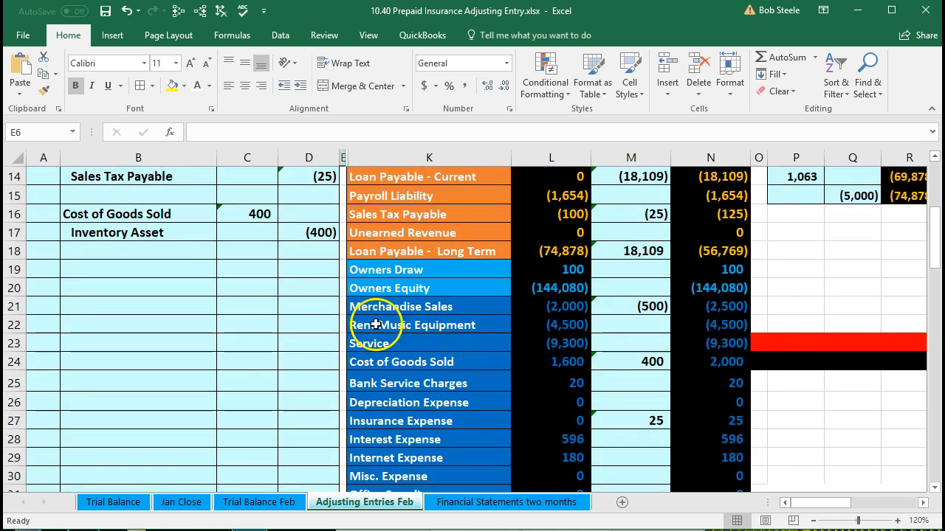
{"action": "left_click_drag", "start_coordinate": [377, 307], "coordinate": [380, 472]}
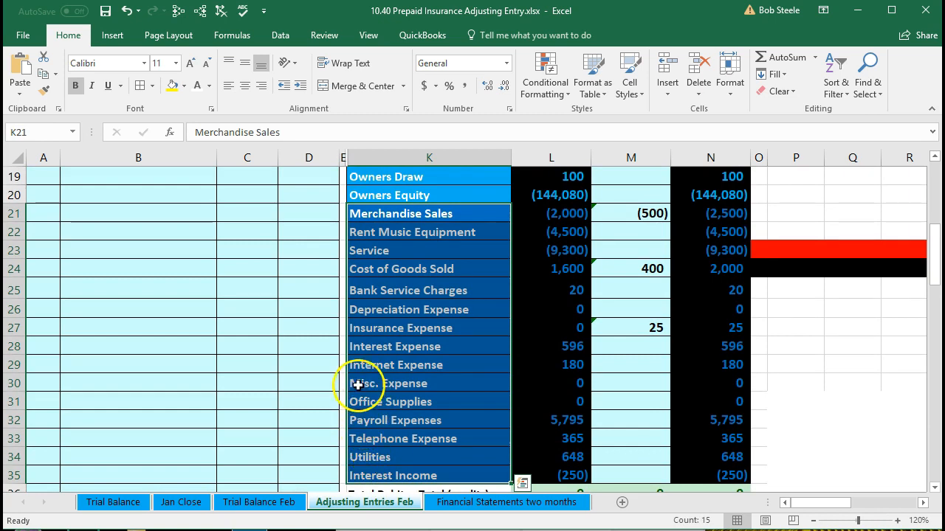
{"action": "left_click", "coordinate": [342, 325]}
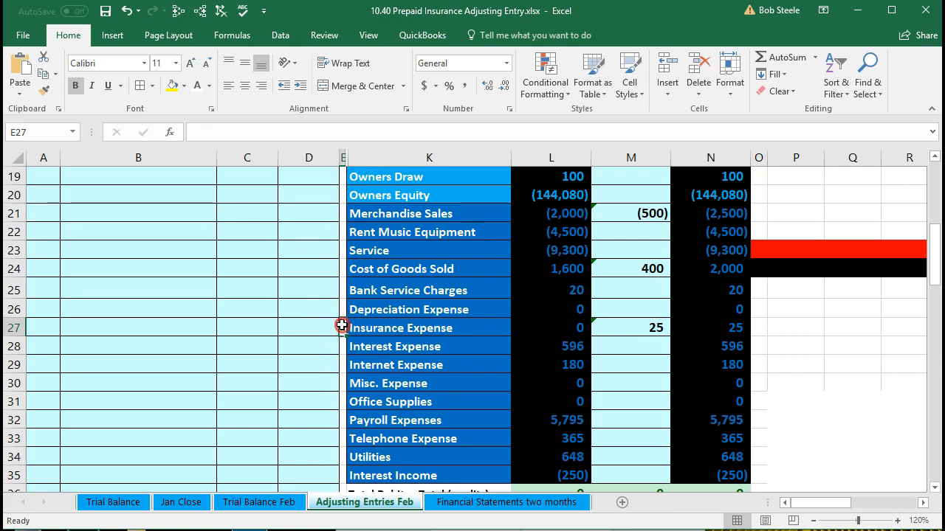
{"action": "right_click", "coordinate": [342, 325]}
{"action": "left_click", "coordinate": [404, 301]}
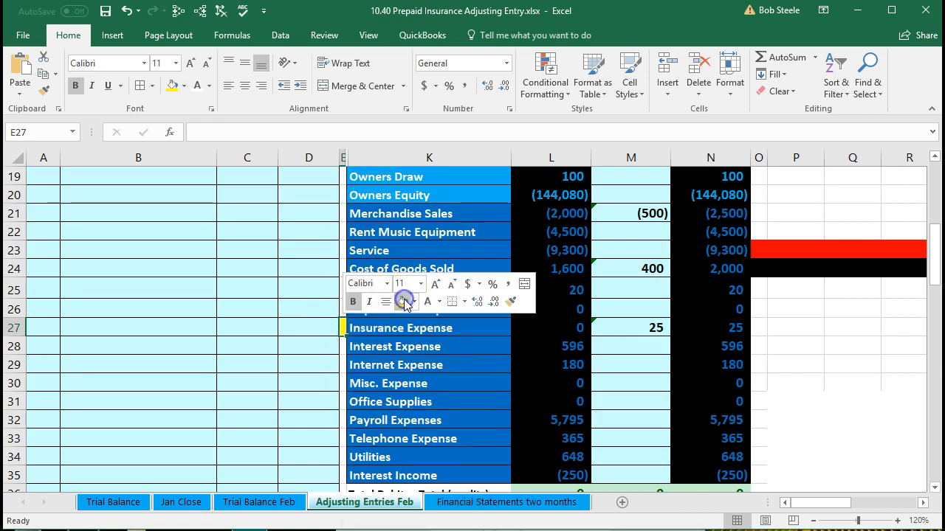
{"action": "left_click", "coordinate": [406, 359]}
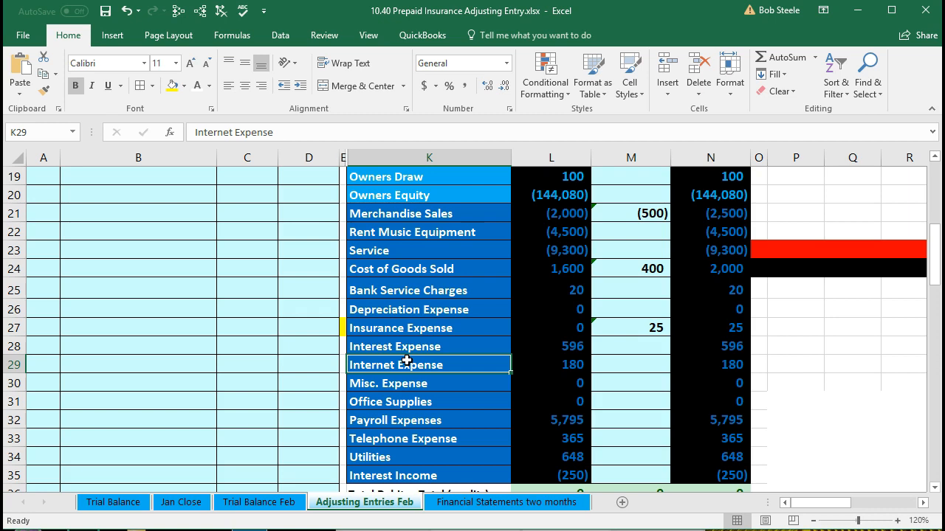
Start a journal entry in row 19 with the date 2/28 and the Insurance Expense account name copied from the trial balance as values only.
{"action": "left_click_drag", "start_coordinate": [405, 269], "coordinate": [538, 469]}
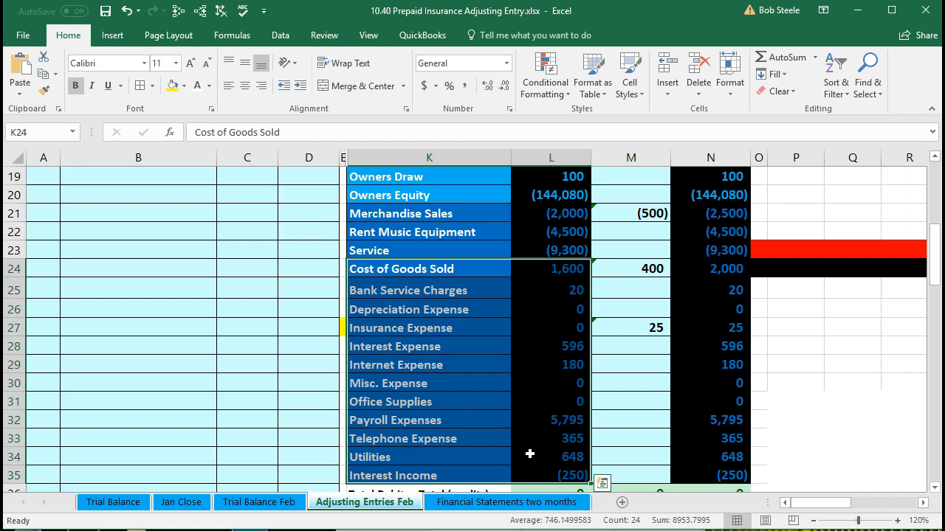
{"action": "left_click", "coordinate": [443, 327]}
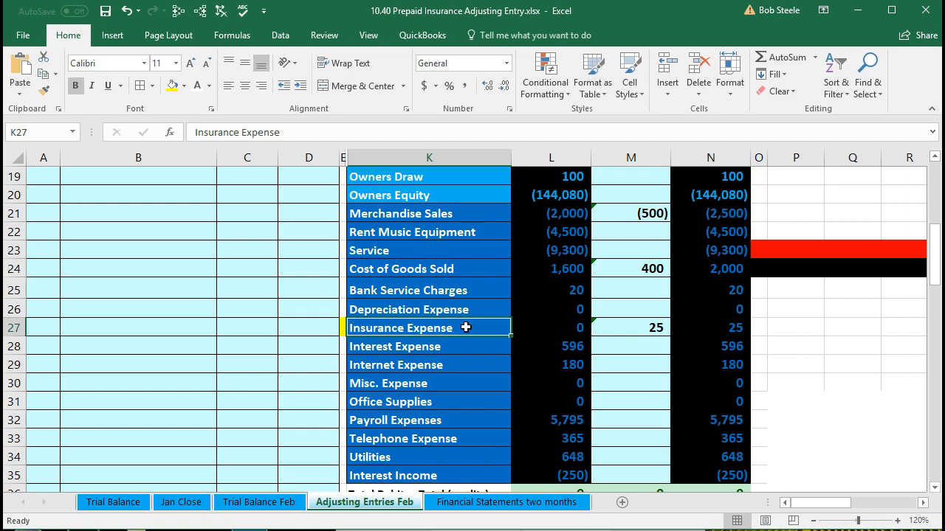
{"action": "right_click", "coordinate": [466, 327]}
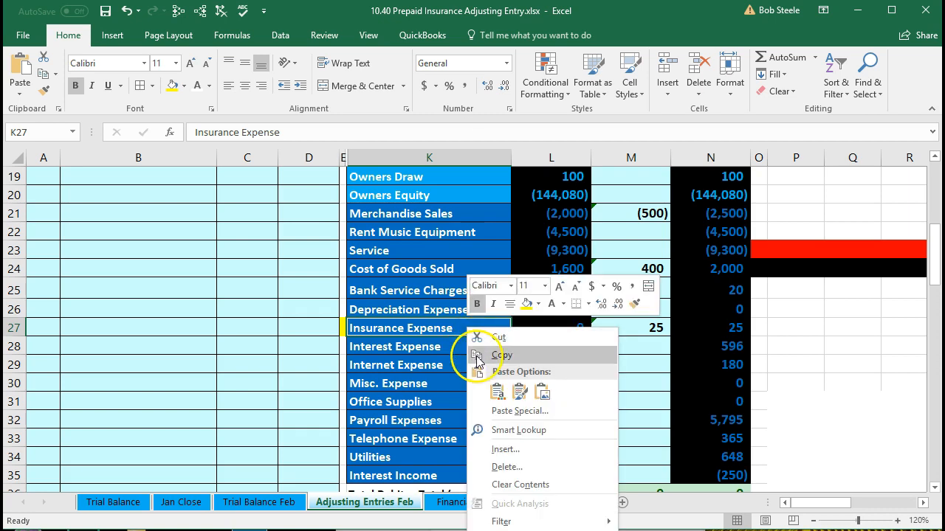
{"action": "left_click", "coordinate": [478, 358]}
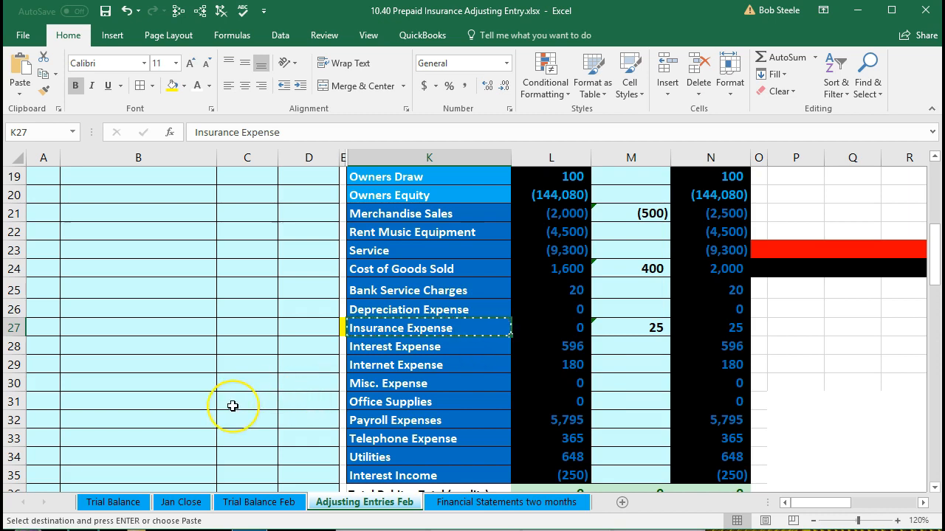
{"action": "scroll", "coordinate": [232, 406], "scroll_direction": "up", "scroll_amount": 3}
{"action": "left_click", "coordinate": [43, 344]}
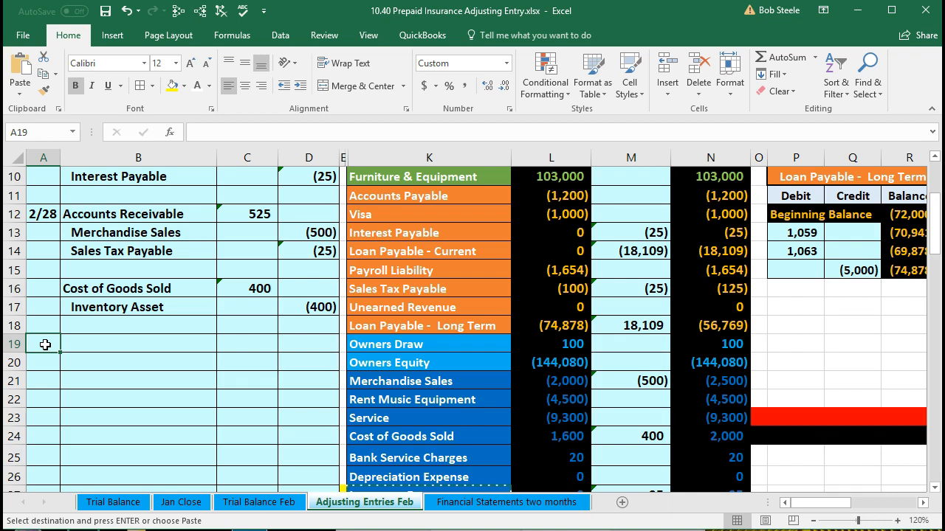
{"action": "type", "text": "2/28"}
{"action": "left_click", "coordinate": [77, 345]}
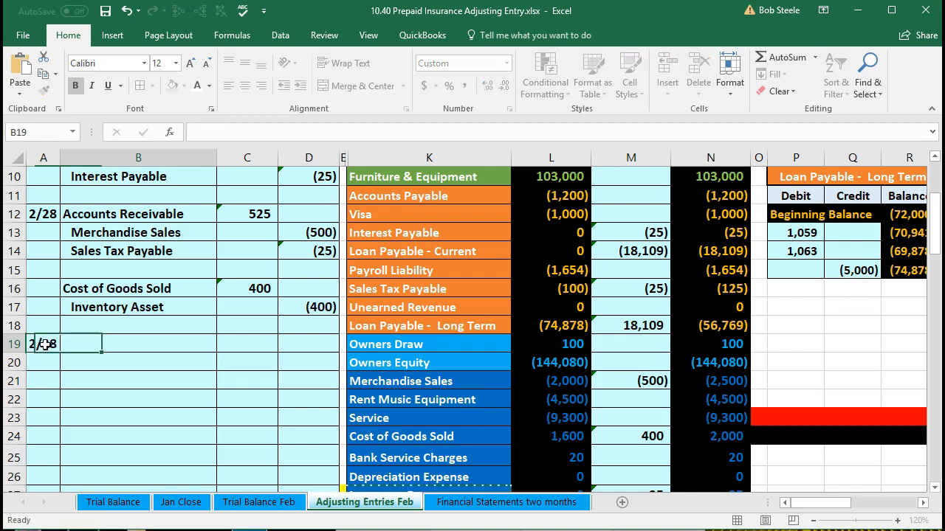
{"action": "right_click", "coordinate": [90, 342]}
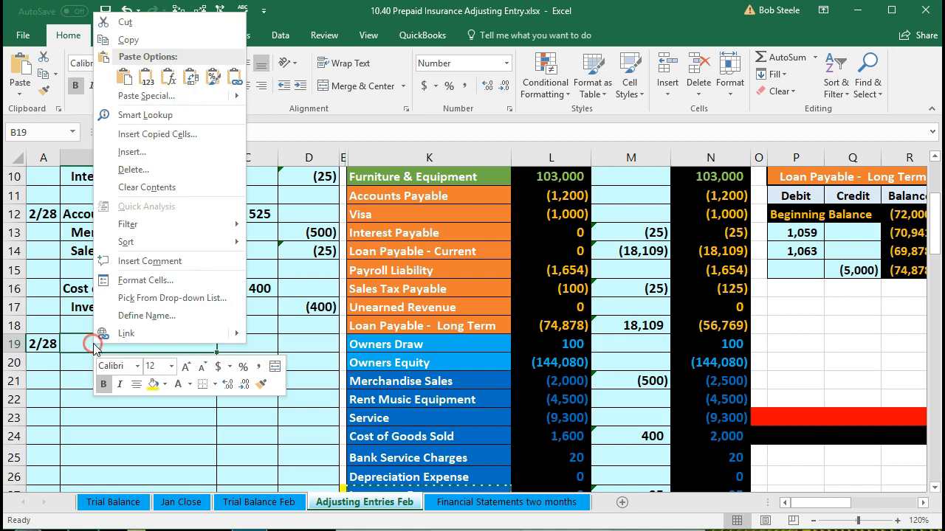
{"action": "left_click", "coordinate": [160, 83]}
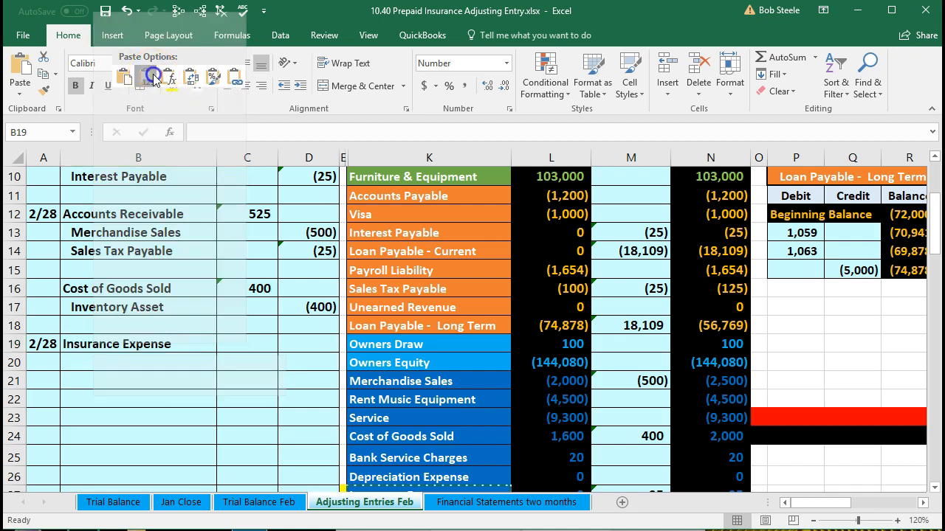
{"action": "key", "text": "Return"}
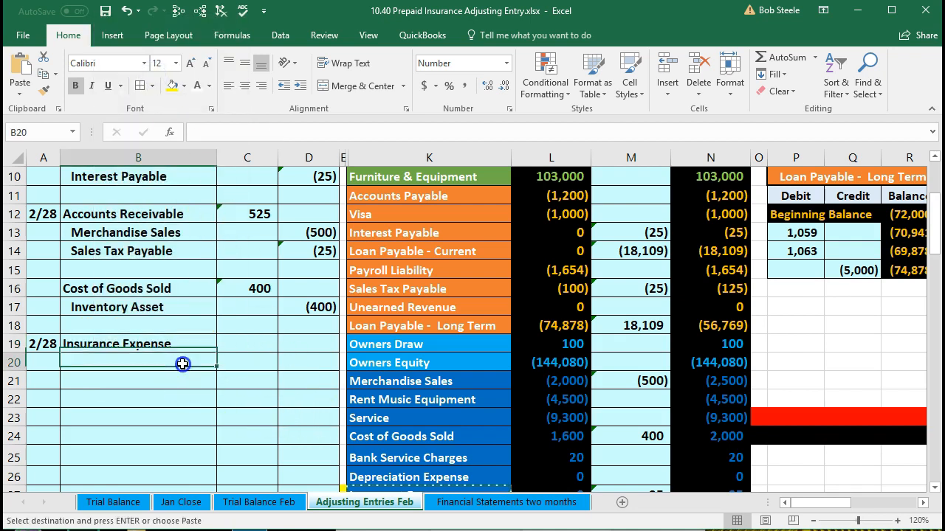
Copy the Prepaid Insurance account name from the trial balance into B20 as values only and indent it as the credit account.
{"action": "scroll", "coordinate": [256, 412], "scroll_direction": "up", "scroll_amount": 1}
{"action": "scroll", "coordinate": [257, 413], "scroll_direction": "up", "scroll_amount": 1}
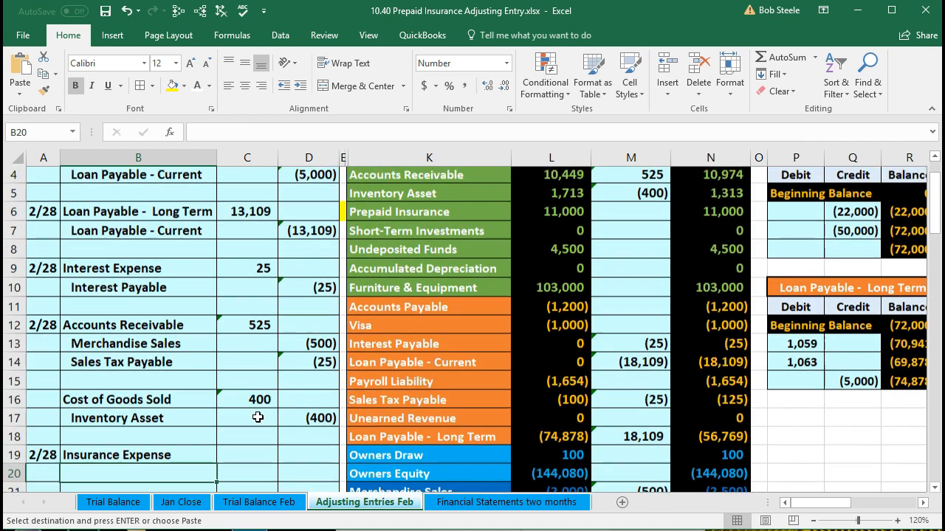
{"action": "left_click", "coordinate": [399, 213]}
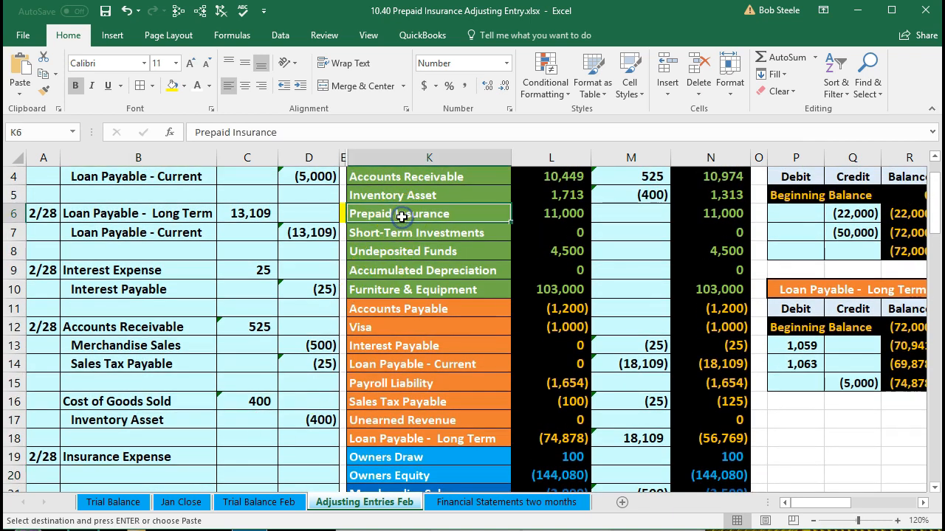
{"action": "right_click", "coordinate": [462, 214]}
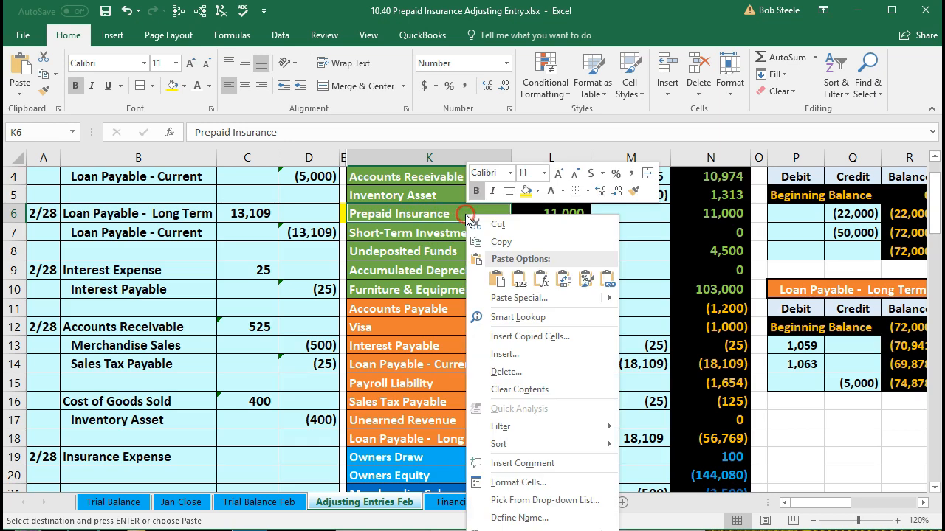
{"action": "left_click", "coordinate": [482, 234]}
{"action": "scroll", "coordinate": [249, 358], "scroll_direction": "down", "scroll_amount": 2}
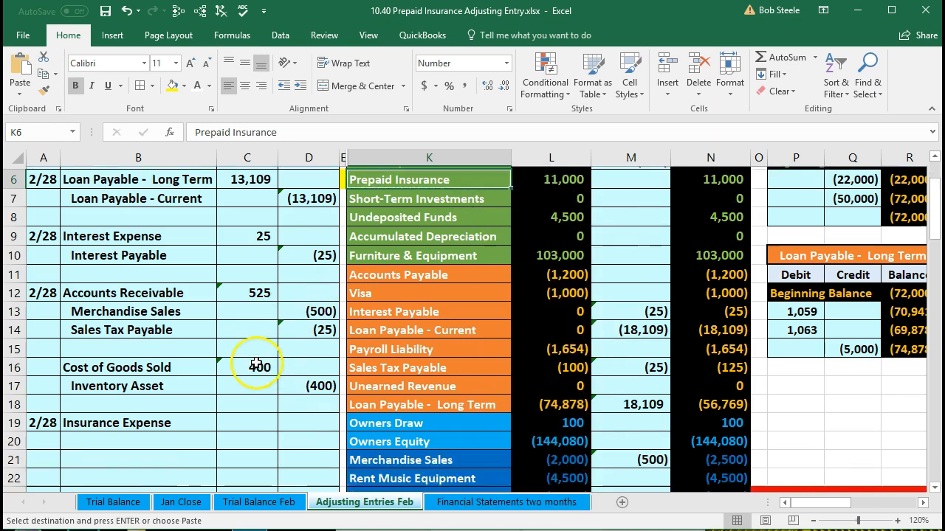
{"action": "left_click", "coordinate": [155, 360]}
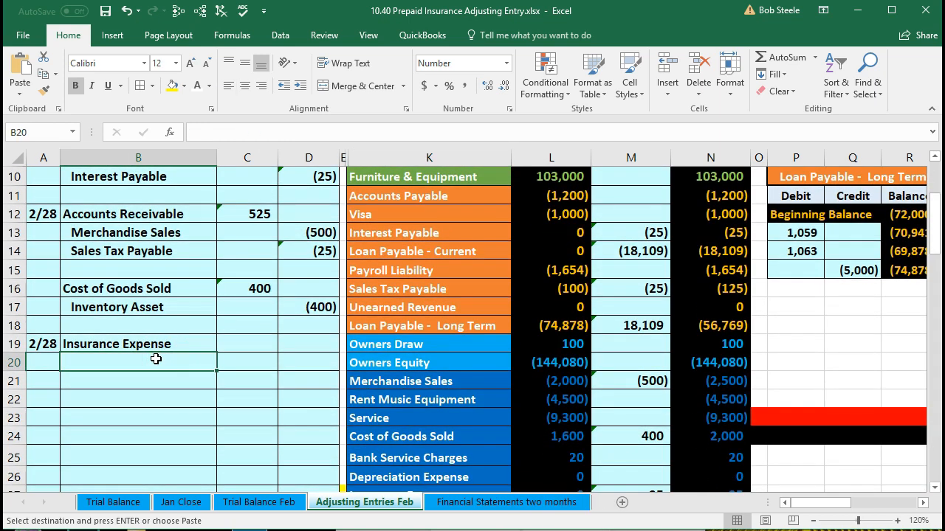
{"action": "right_click", "coordinate": [155, 359]}
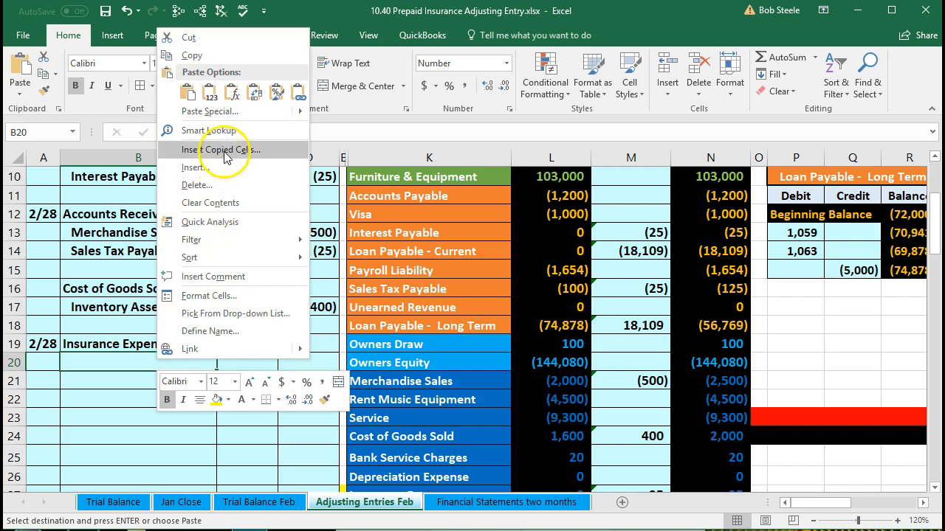
{"action": "left_click", "coordinate": [211, 93]}
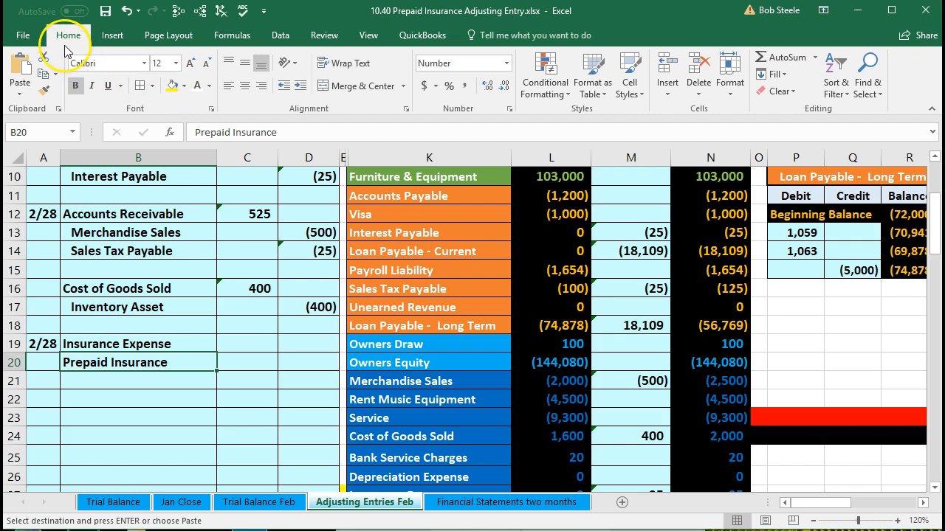
{"action": "left_click", "coordinate": [299, 87]}
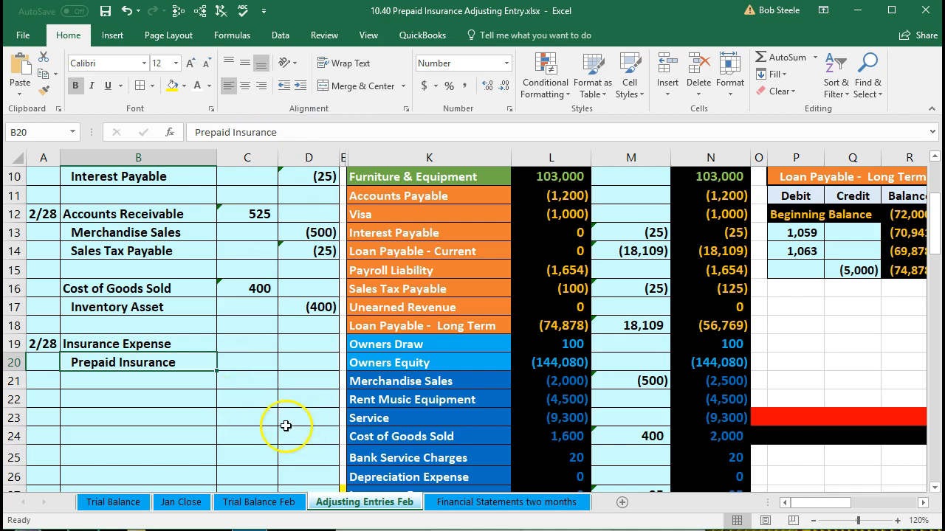
Select the unadjusted Prepaid Insurance balance in L6, switch to Calculator, and shrink and move its window clear of the balance columns.
{"action": "scroll", "coordinate": [288, 428], "scroll_direction": "up", "scroll_amount": 1}
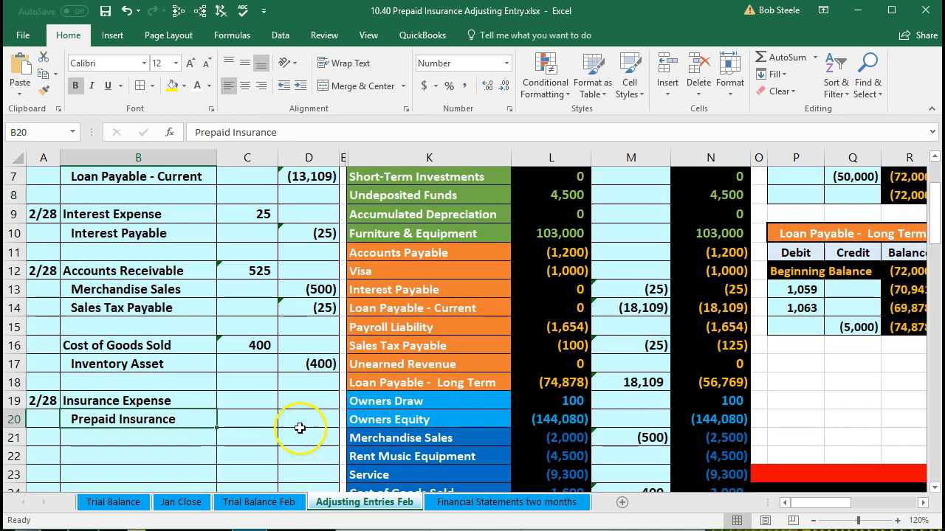
{"action": "scroll", "coordinate": [307, 425], "scroll_direction": "up", "scroll_amount": 1}
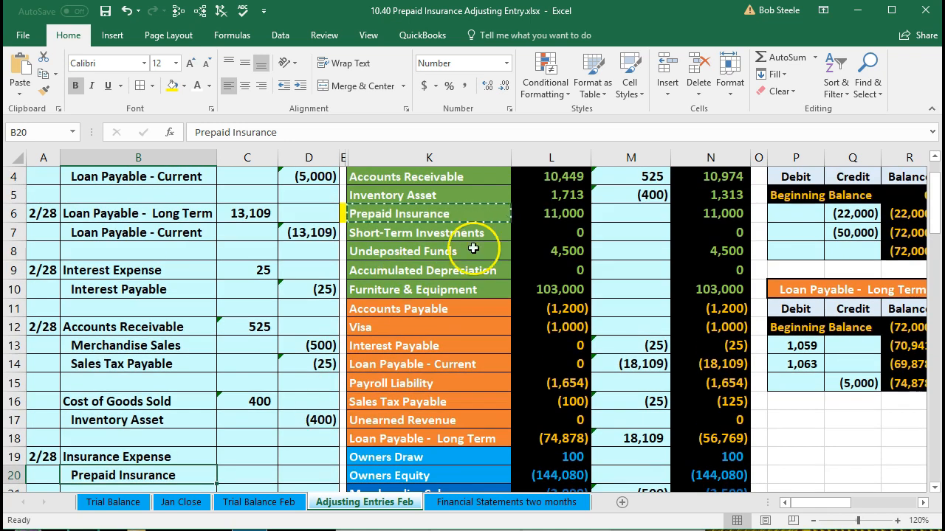
{"action": "left_click", "coordinate": [568, 214]}
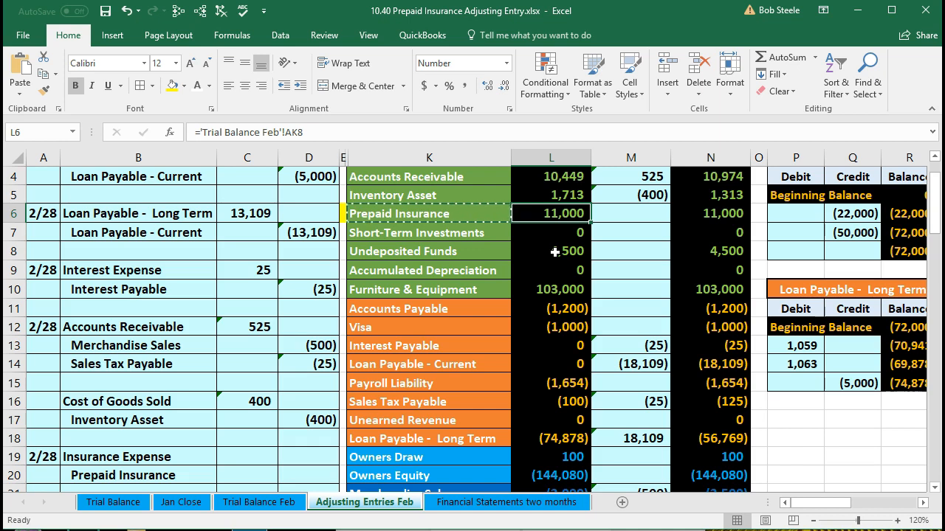
{"action": "key", "text": "XF86Calculator"}
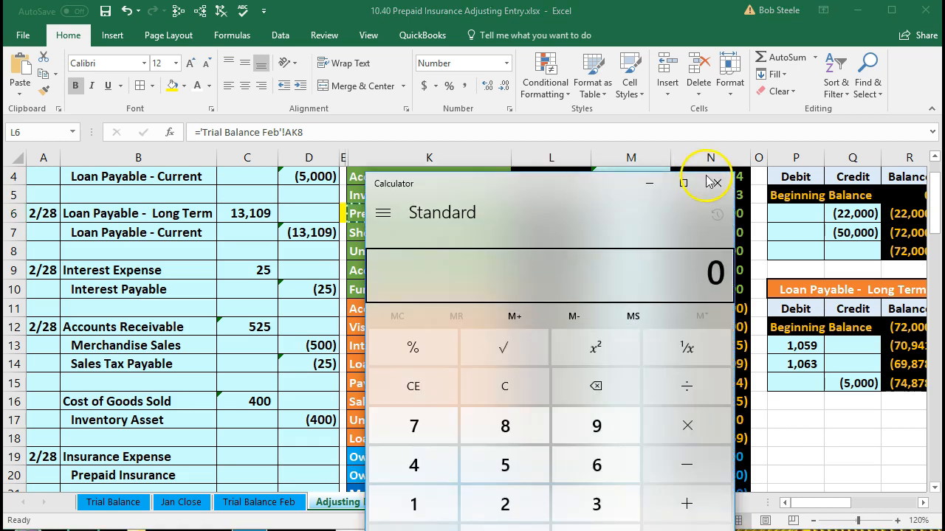
{"action": "left_click_drag", "start_coordinate": [733, 171], "coordinate": [546, 192]}
{"action": "left_click_drag", "start_coordinate": [461, 203], "coordinate": [285, 158]}
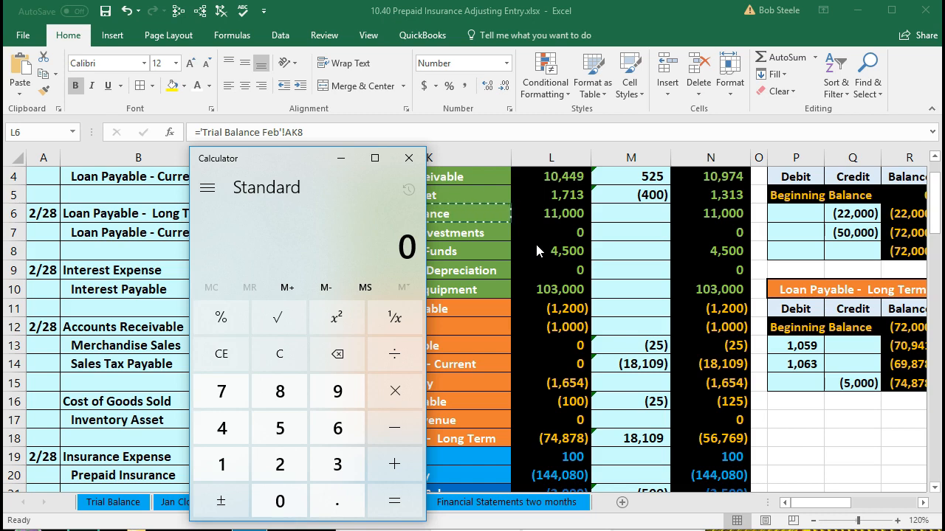
Clear Calculator and subtract 917 from 11000 to work out the remaining prepaid insurance.
{"action": "left_click", "coordinate": [289, 353]}
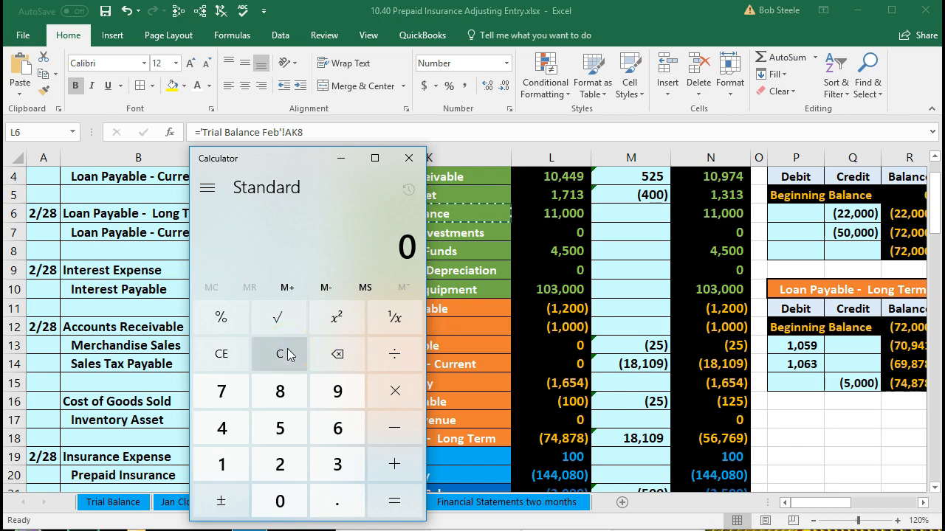
{"action": "type", "text": "11000"}
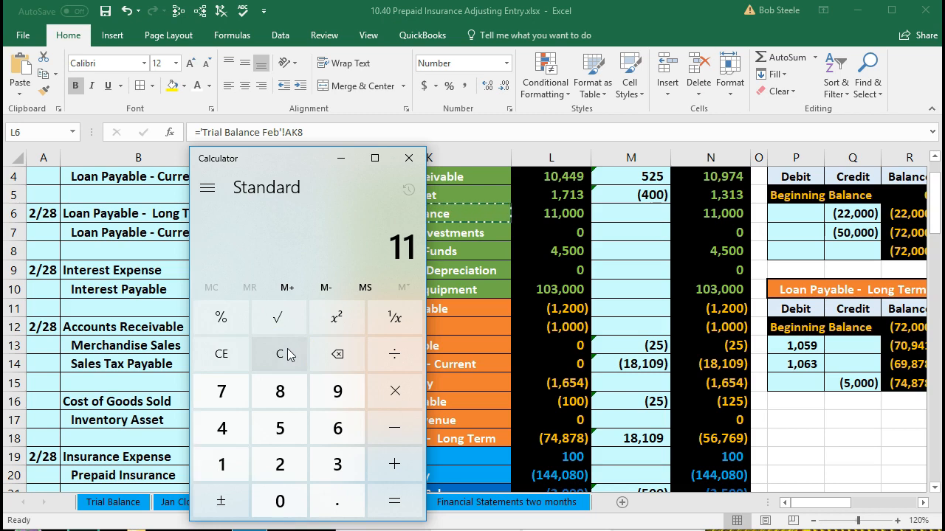
{"action": "key", "text": "minus"}
{"action": "type", "text": "917"}
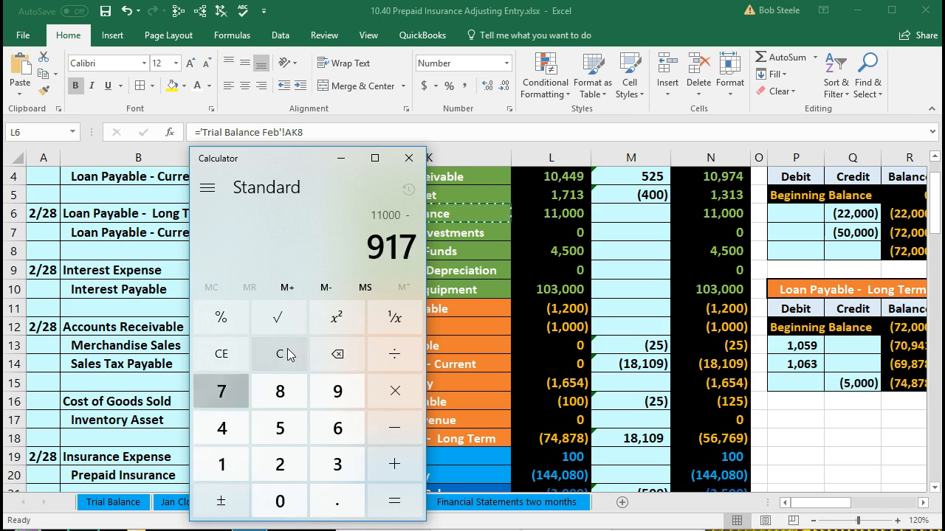
{"action": "key", "text": "Return"}
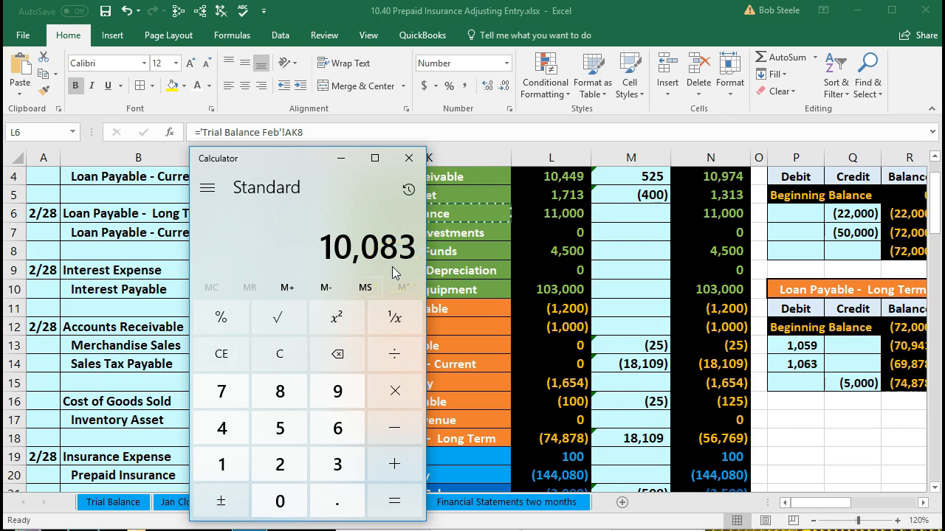
Move the Calculator window clear of the trial balance accounts and subtract 11000 from the previous result.
{"action": "left_click_drag", "start_coordinate": [300, 172], "coordinate": [465, 186]}
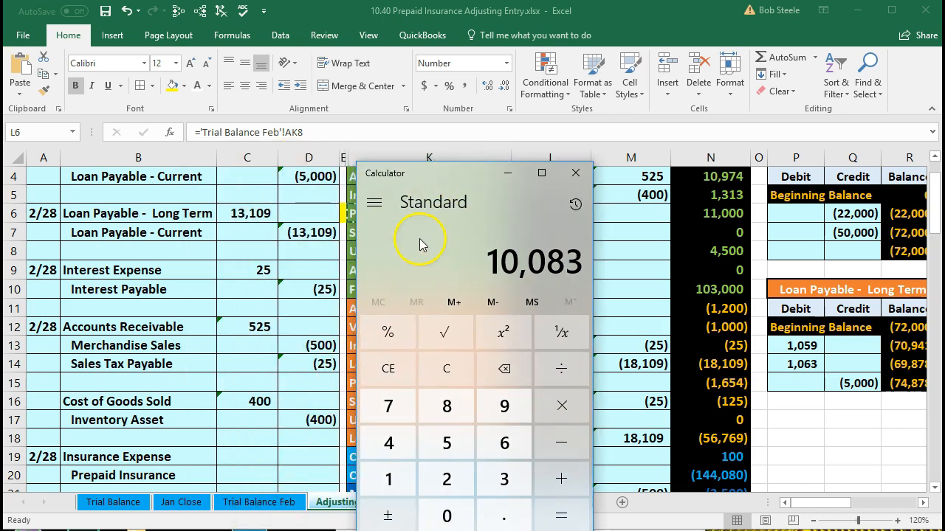
{"action": "left_click_drag", "start_coordinate": [442, 174], "coordinate": [172, 156]}
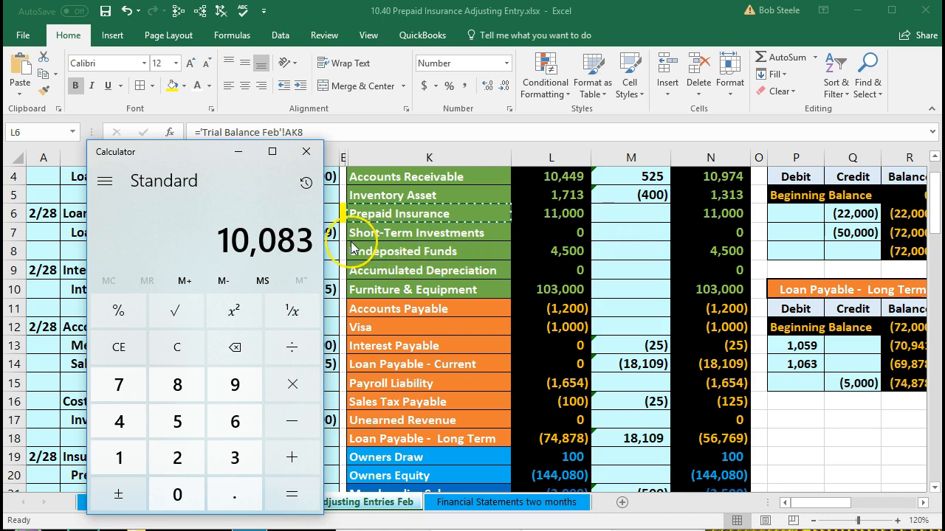
{"action": "key", "text": "minus"}
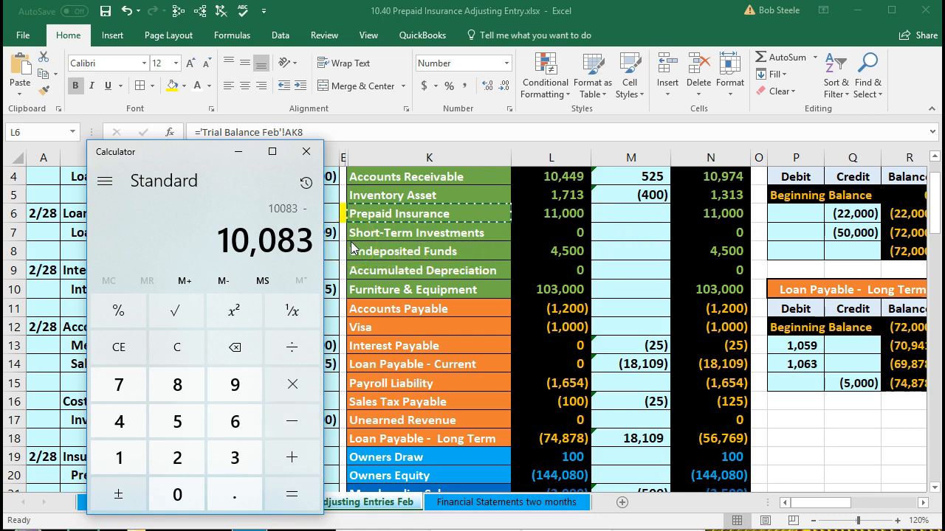
{"action": "type", "text": "110000"}
{"action": "key", "text": "Return"}
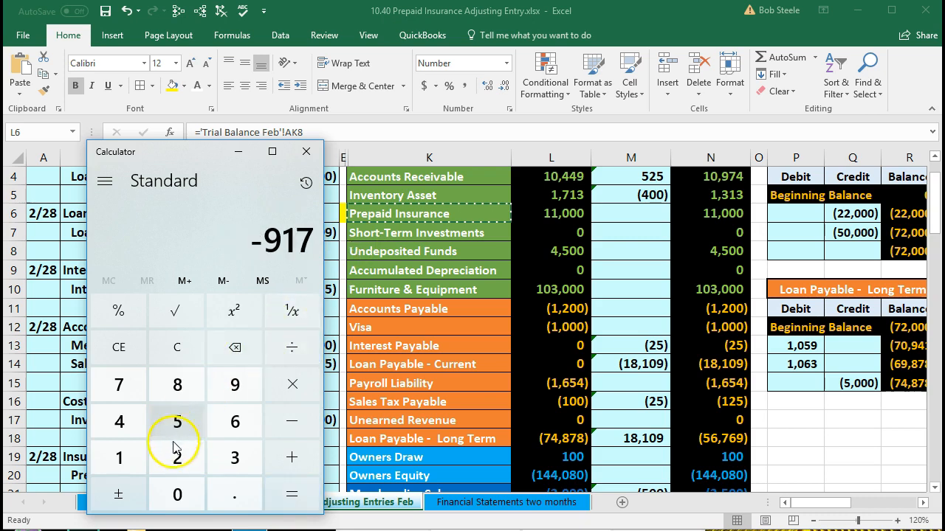
Clear Calculator, divide 11000 by 12 to get the monthly insurance cost, and close it.
{"action": "key", "text": "Escape"}
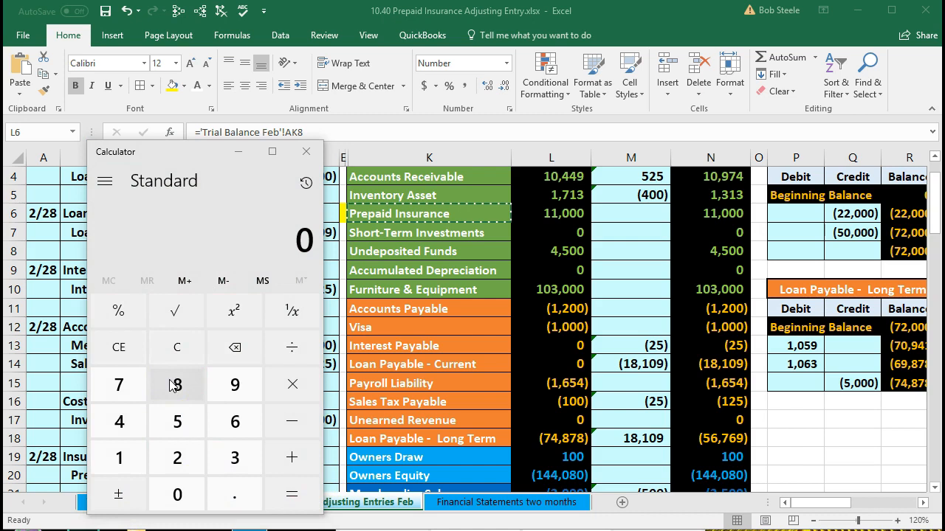
{"action": "type", "text": "11"}
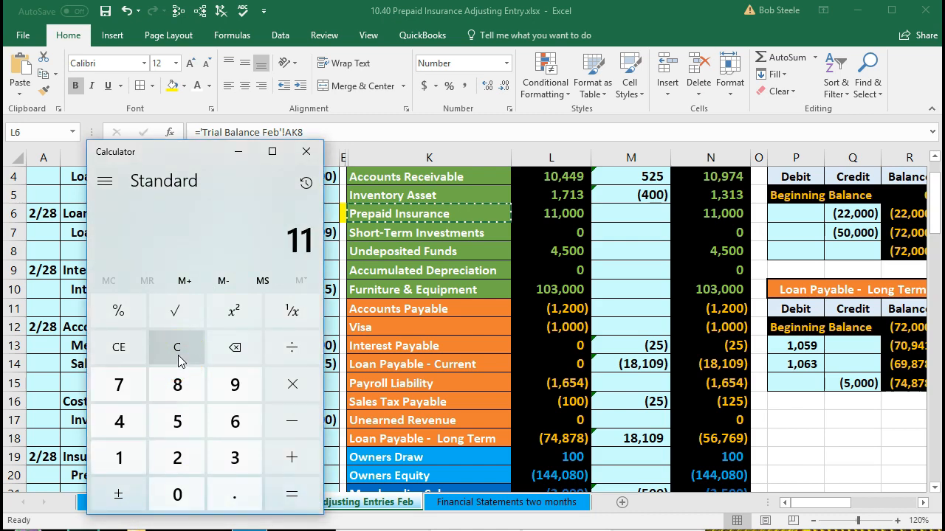
{"action": "type", "text": ",000"}
{"action": "key", "text": "slash"}
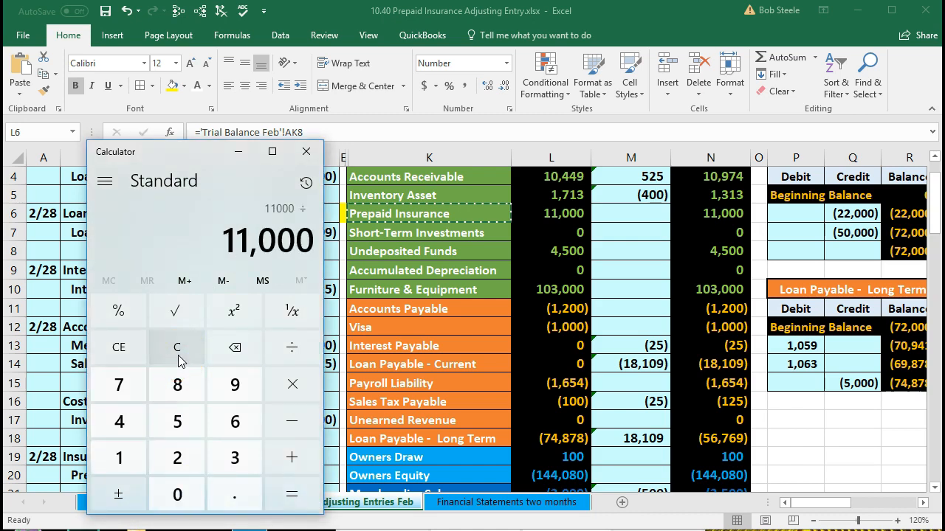
{"action": "type", "text": "12"}
{"action": "key", "text": "Return"}
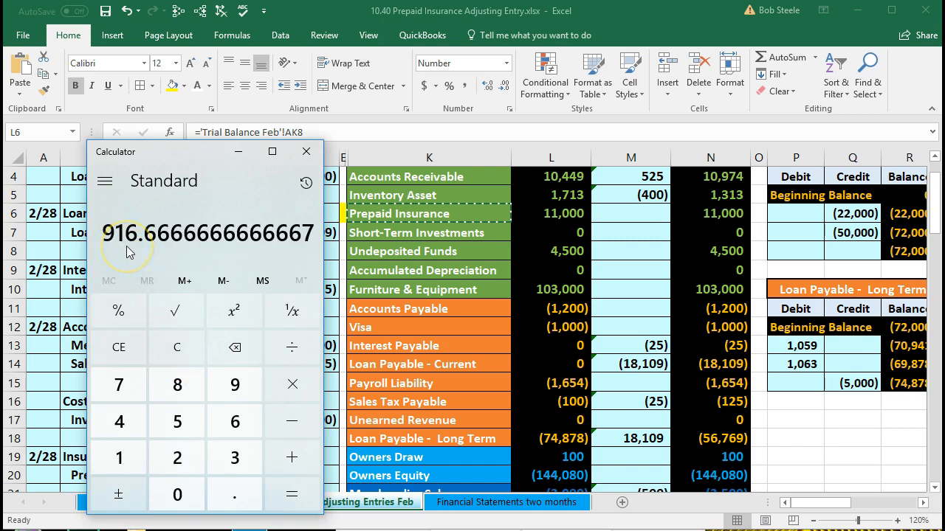
{"action": "left_click", "coordinate": [268, 197]}
{"action": "left_click", "coordinate": [307, 152]}
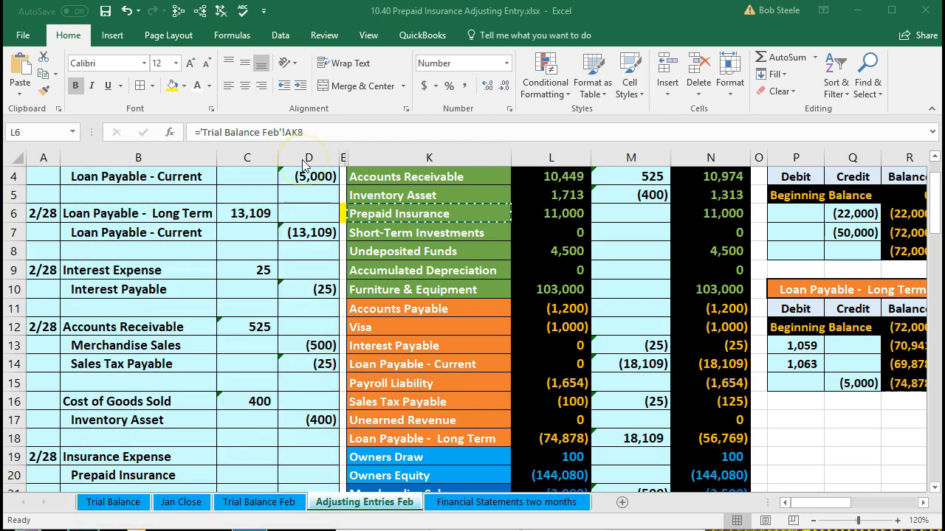
Enter the Insurance Expense debit in C19 with the formula =11000/12.
{"action": "left_click", "coordinate": [246, 457]}
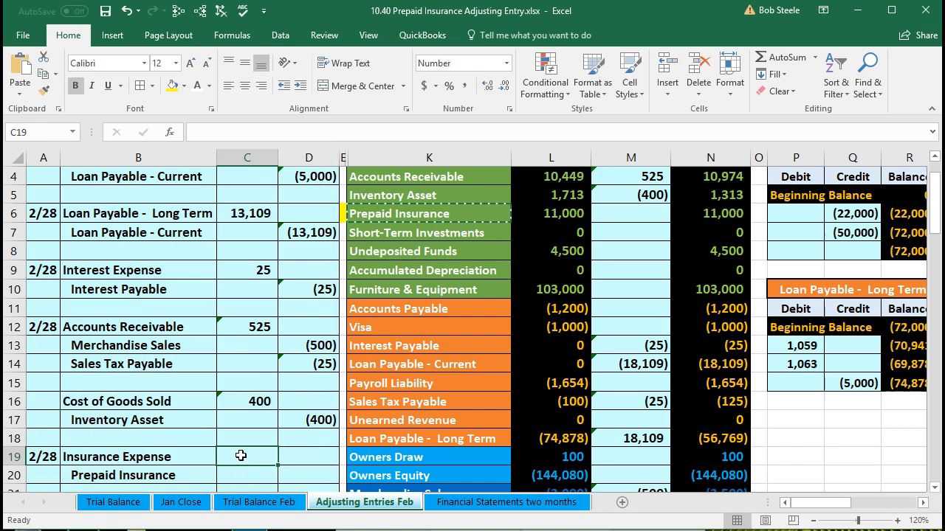
{"action": "scroll", "coordinate": [240, 455], "scroll_direction": "down", "scroll_amount": 1}
{"action": "type", "text": "=11000/12"}
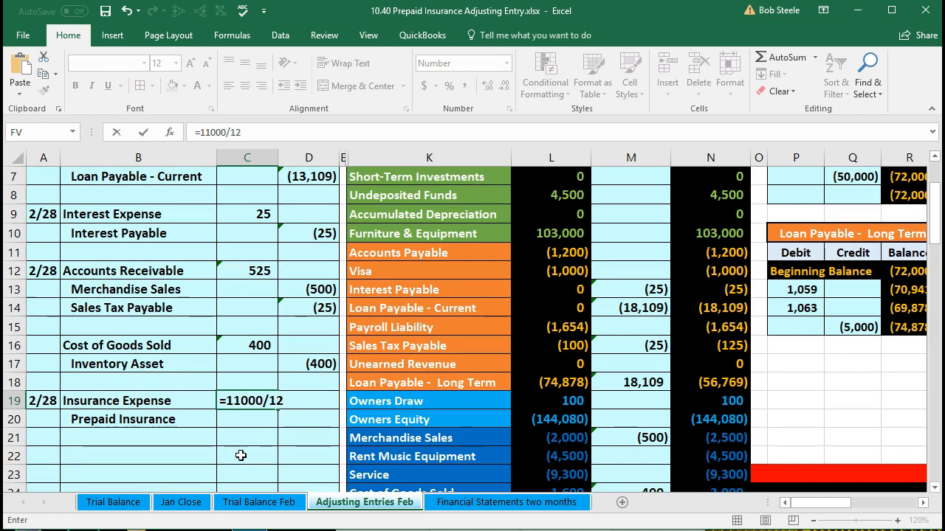
{"action": "key", "text": "Return"}
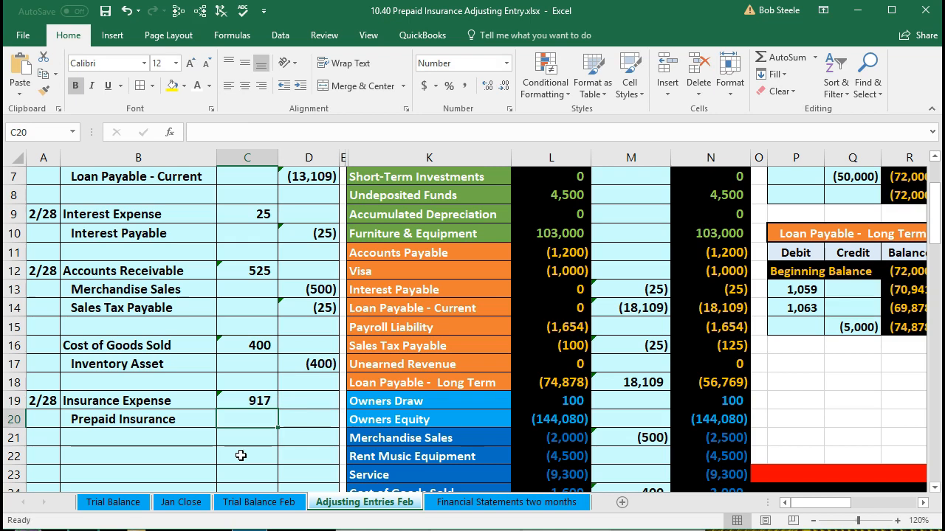
Enter the Prepaid Insurance credit in D20 as the negative of the debit, using =-C19.
{"action": "key", "text": "Right"}
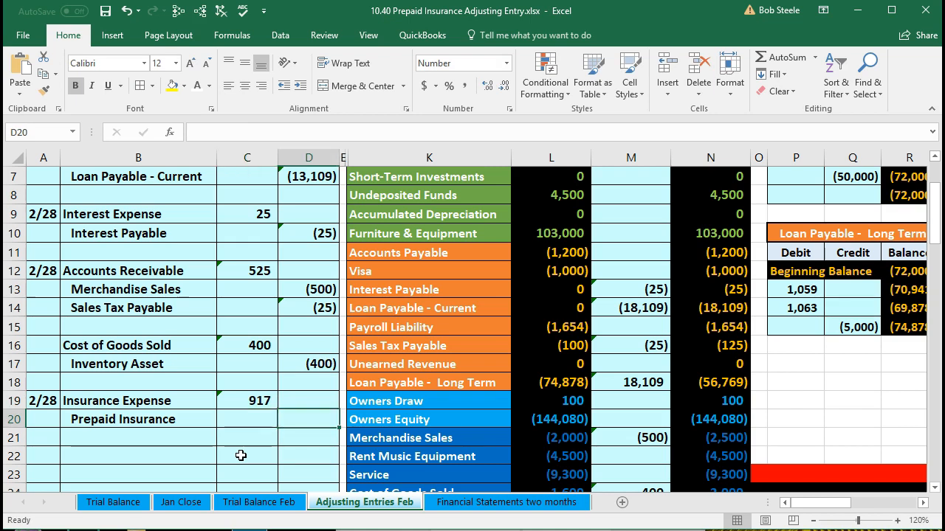
{"action": "type", "text": "=-"}
{"action": "key", "text": "Left"}
{"action": "key", "text": "Up"}
{"action": "key", "text": "Return"}
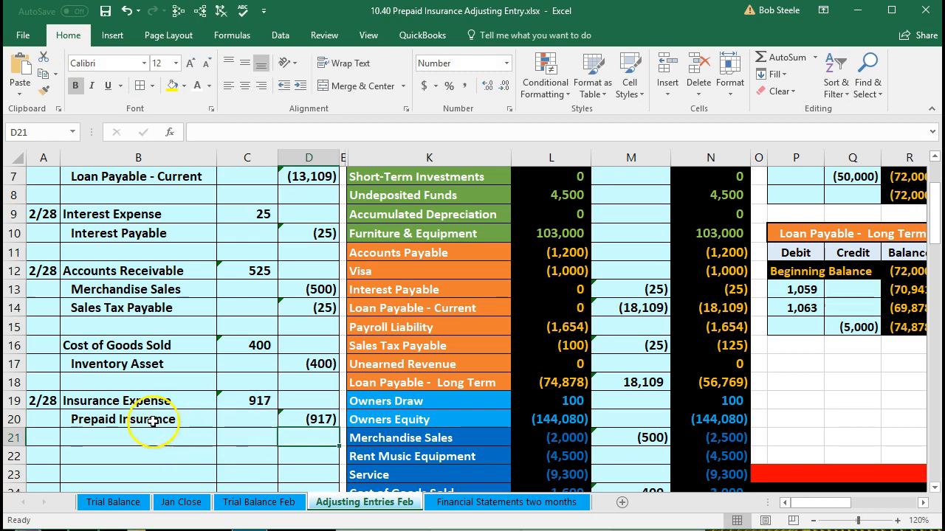
Post the debit to the Insurance Expense adjustment in M27 by linking it to the journal entry with =C19.
{"action": "left_click_drag", "start_coordinate": [132, 401], "coordinate": [237, 398]}
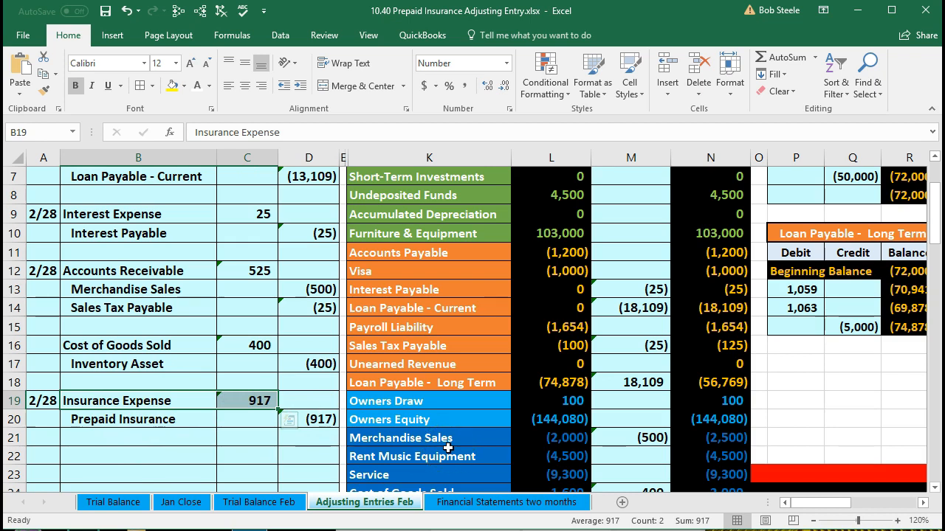
{"action": "scroll", "coordinate": [448, 448], "scroll_direction": "up", "scroll_amount": 2}
{"action": "left_click", "coordinate": [622, 322]}
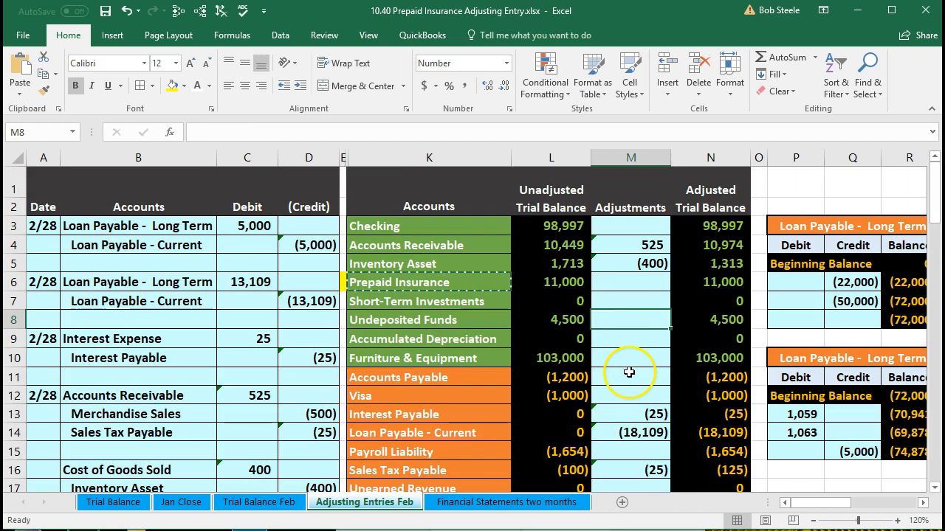
{"action": "scroll", "coordinate": [629, 369], "scroll_direction": "down", "scroll_amount": 4}
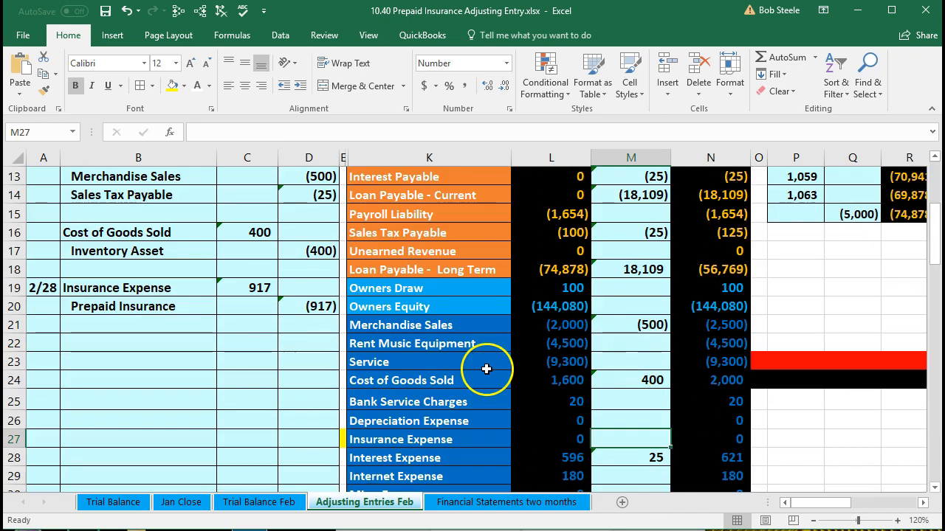
{"action": "left_click", "coordinate": [486, 369]}
{"action": "scroll", "coordinate": [486, 370], "scroll_direction": "down", "scroll_amount": 1}
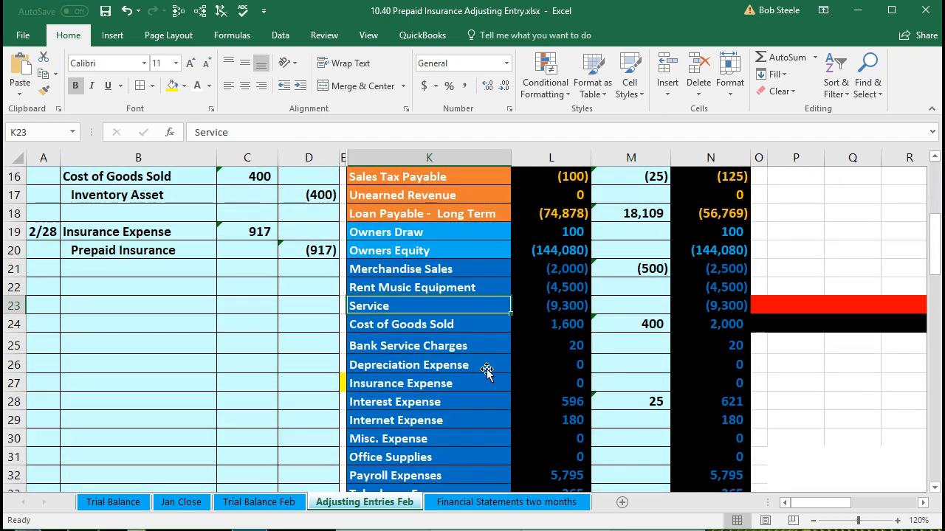
{"action": "left_click", "coordinate": [425, 385]}
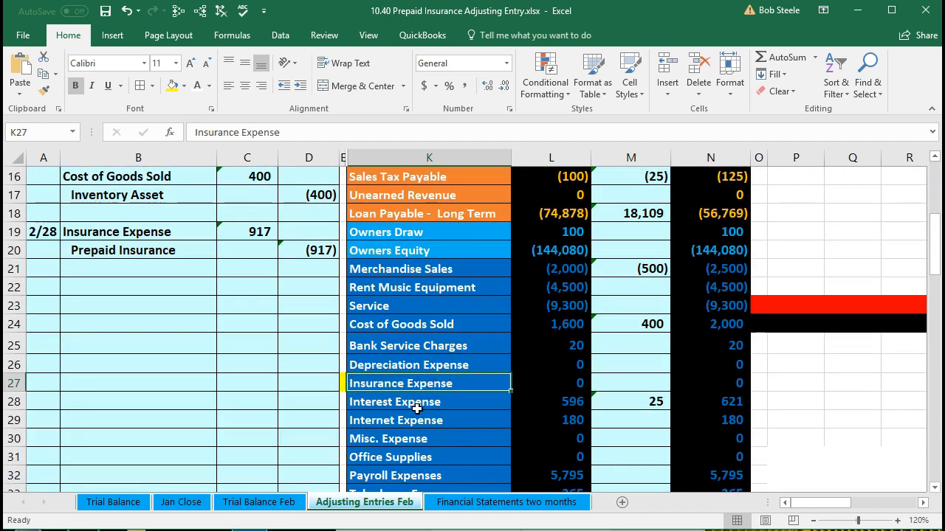
{"action": "left_click", "coordinate": [606, 382]}
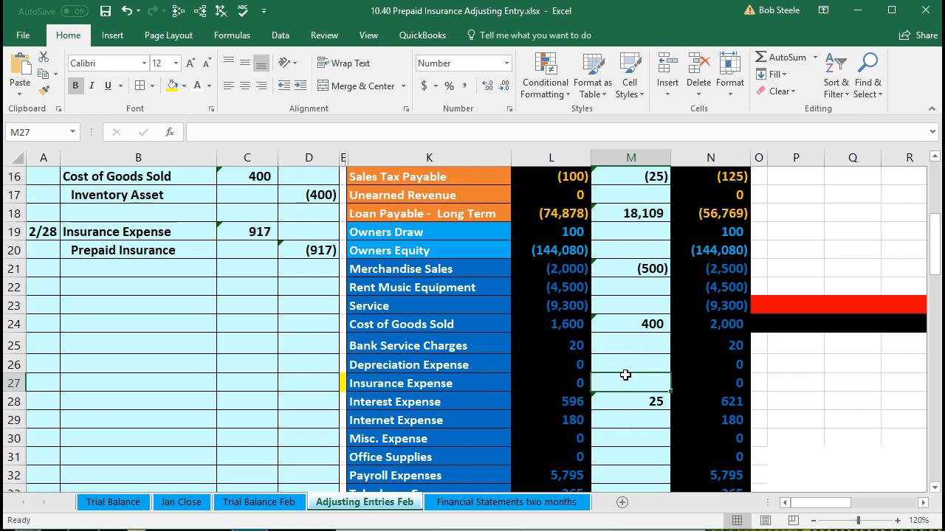
{"action": "type", "text": "="}
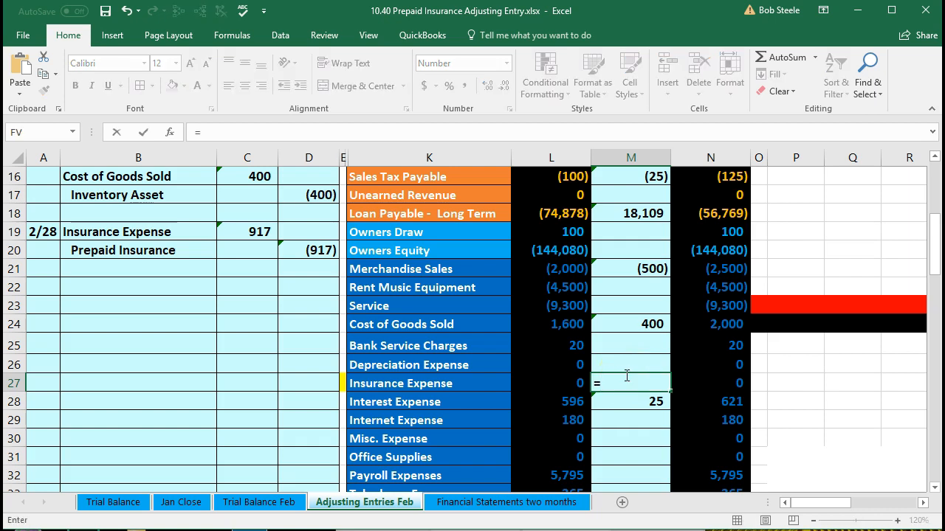
{"action": "left_click", "coordinate": [255, 231]}
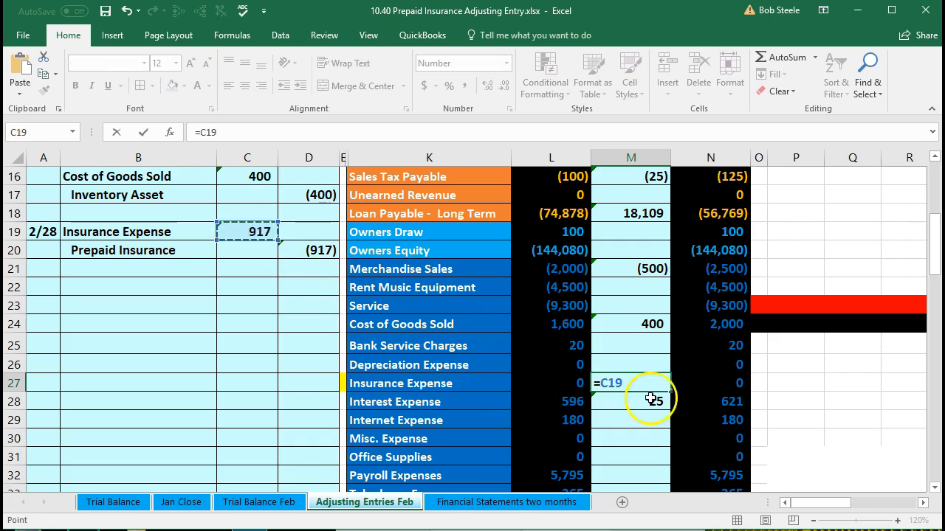
{"action": "key", "text": "Return"}
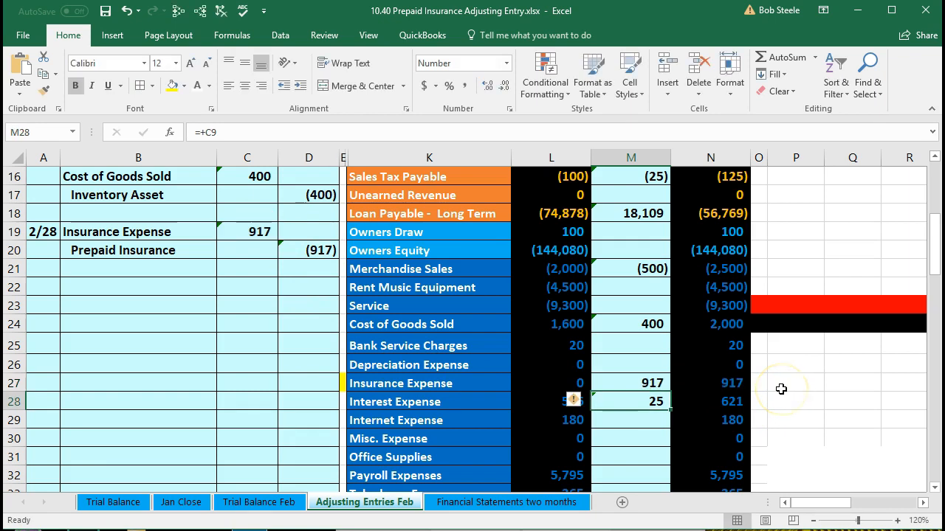
Check the adjusted trial balance total in N36 and examine the range summed by the Net Income formula in N37.
{"action": "scroll", "coordinate": [780, 389], "scroll_direction": "down", "scroll_amount": 3}
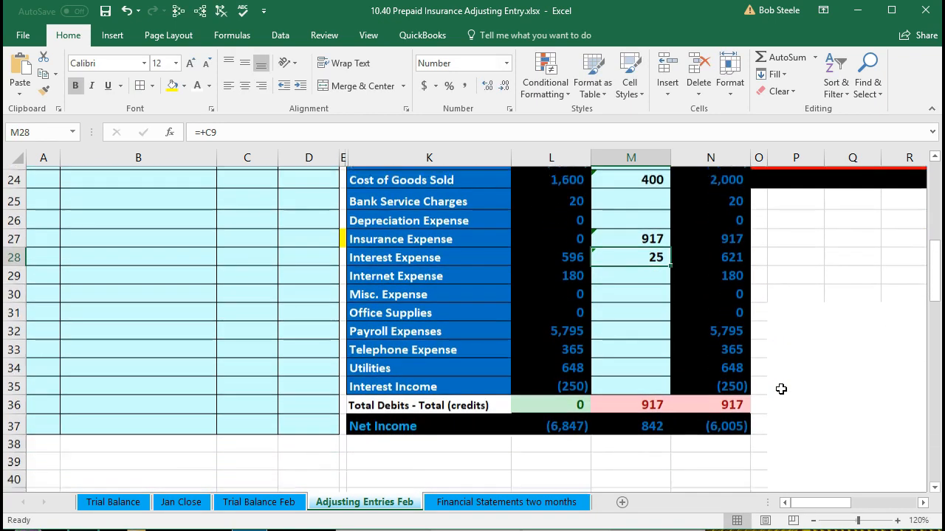
{"action": "left_click", "coordinate": [741, 384]}
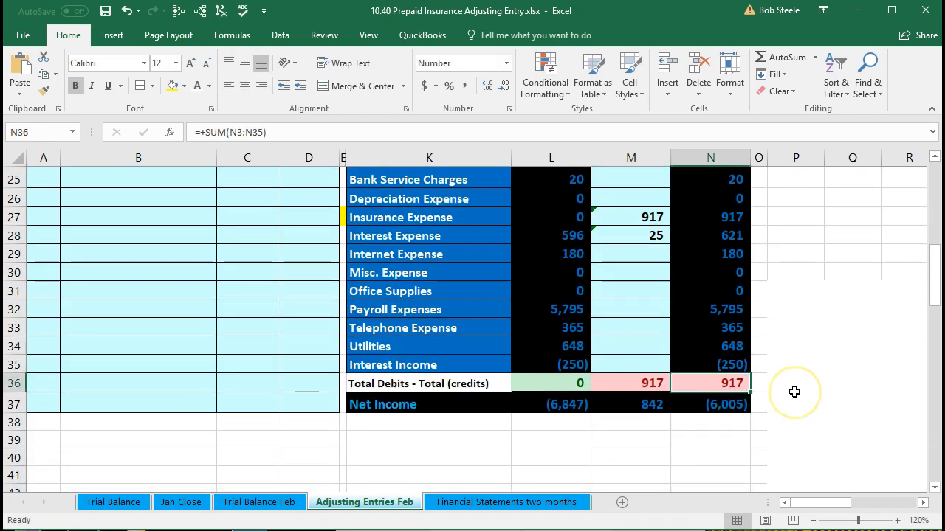
{"action": "left_click", "coordinate": [730, 405]}
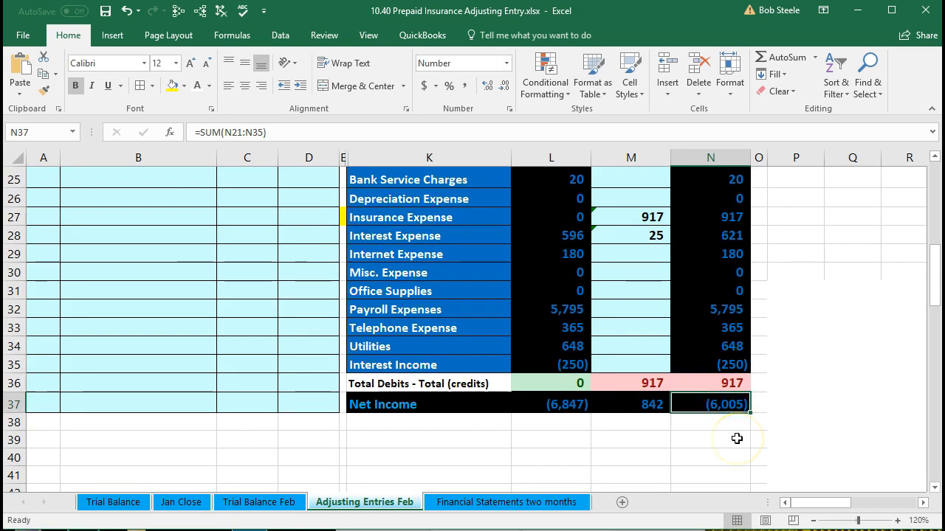
{"action": "double_click", "coordinate": [718, 406]}
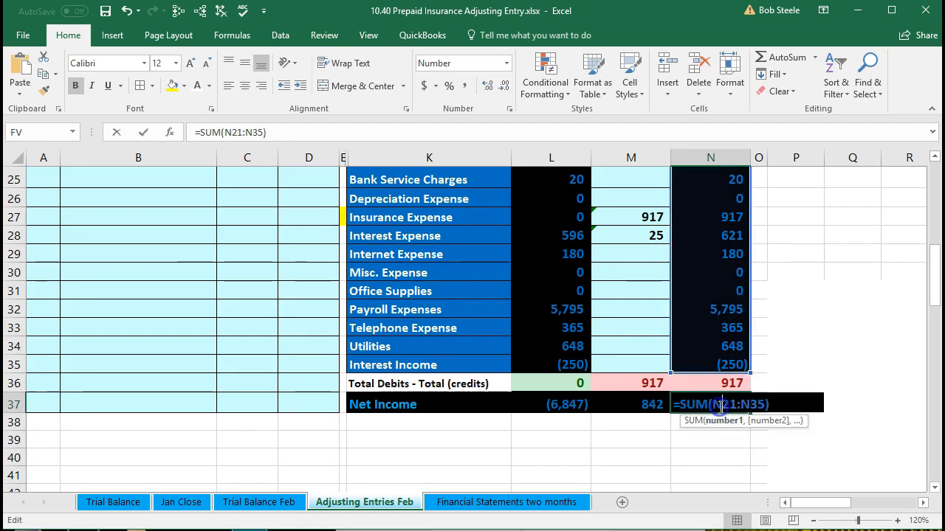
{"action": "scroll", "coordinate": [711, 437], "scroll_direction": "up", "scroll_amount": 2}
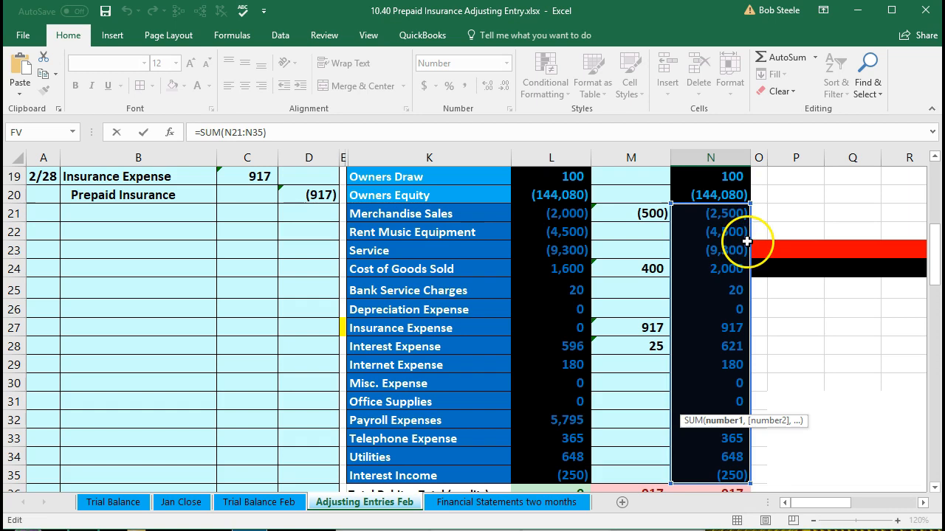
{"action": "scroll", "coordinate": [791, 337], "scroll_direction": "down", "scroll_amount": 1}
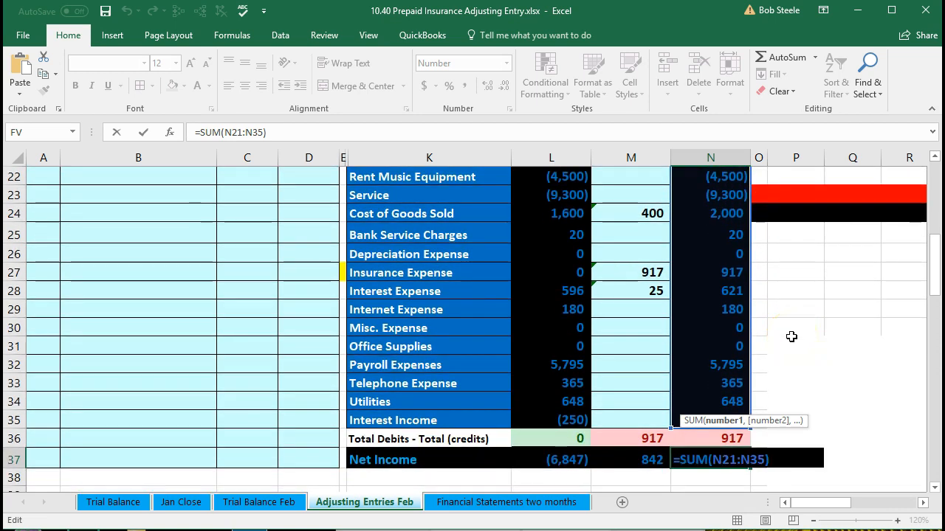
{"action": "key", "text": "Return"}
Compare Net Income in row 37 across the unadjusted, adjustments and adjusted columns.
{"action": "left_click", "coordinate": [739, 457]}
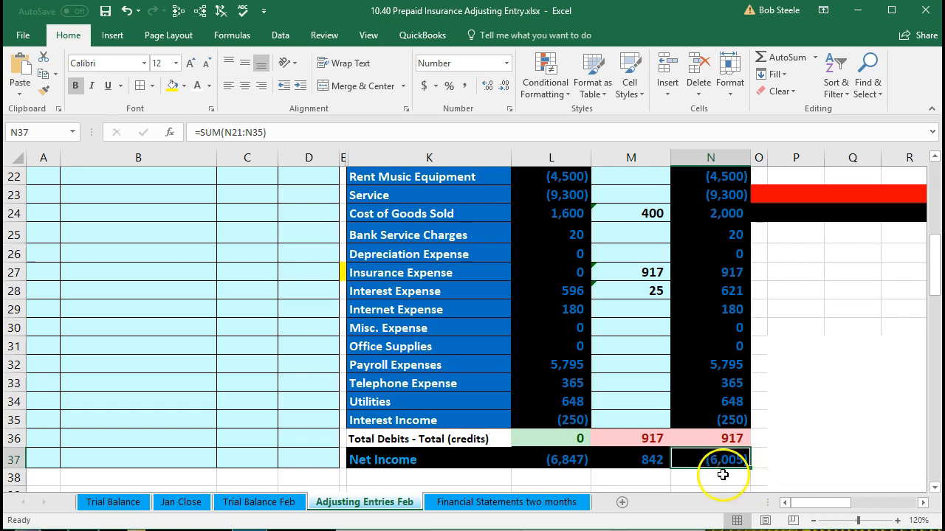
{"action": "left_click", "coordinate": [570, 462]}
{"action": "left_click", "coordinate": [624, 460]}
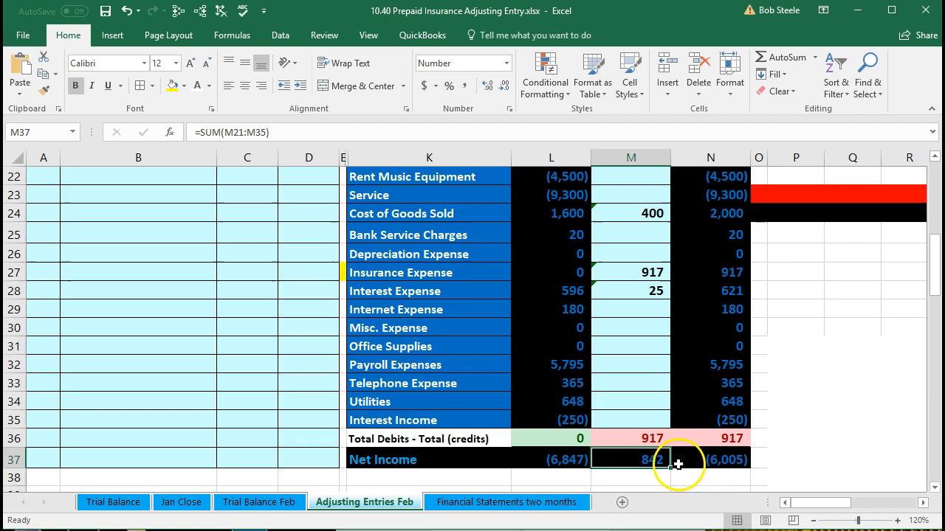
{"action": "left_click", "coordinate": [705, 462]}
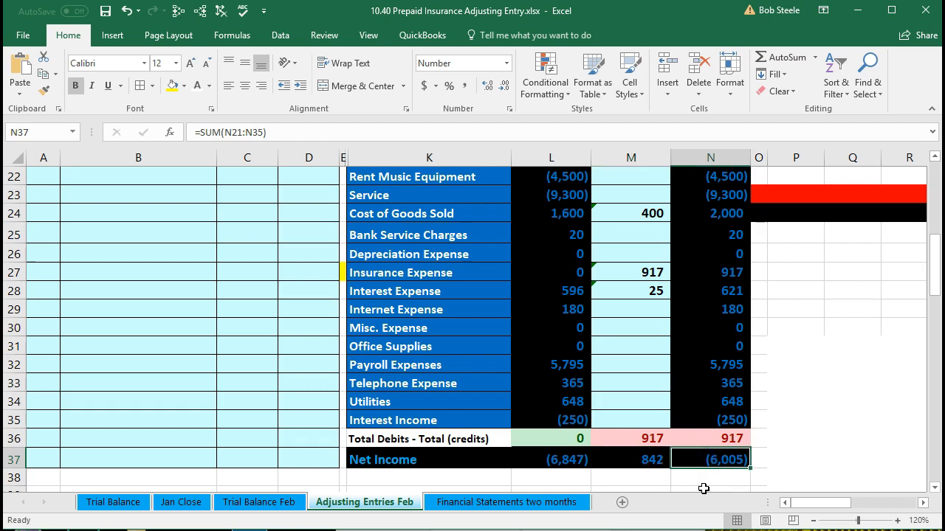
{"action": "left_click", "coordinate": [704, 480]}
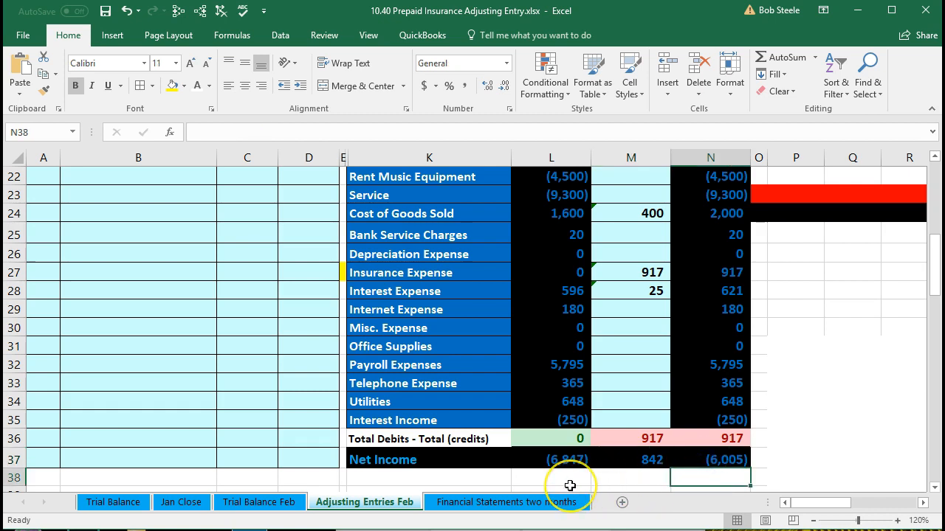
{"action": "left_click", "coordinate": [632, 475]}
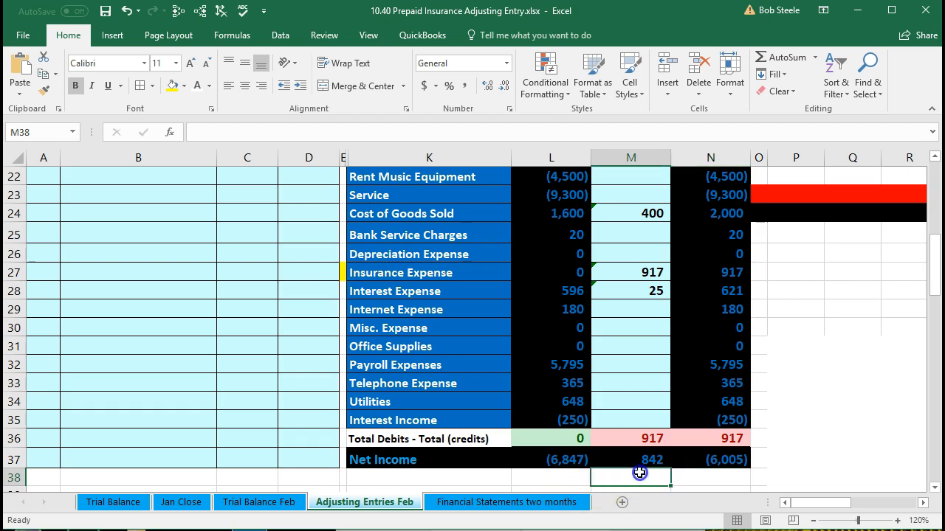
{"action": "left_click", "coordinate": [707, 478]}
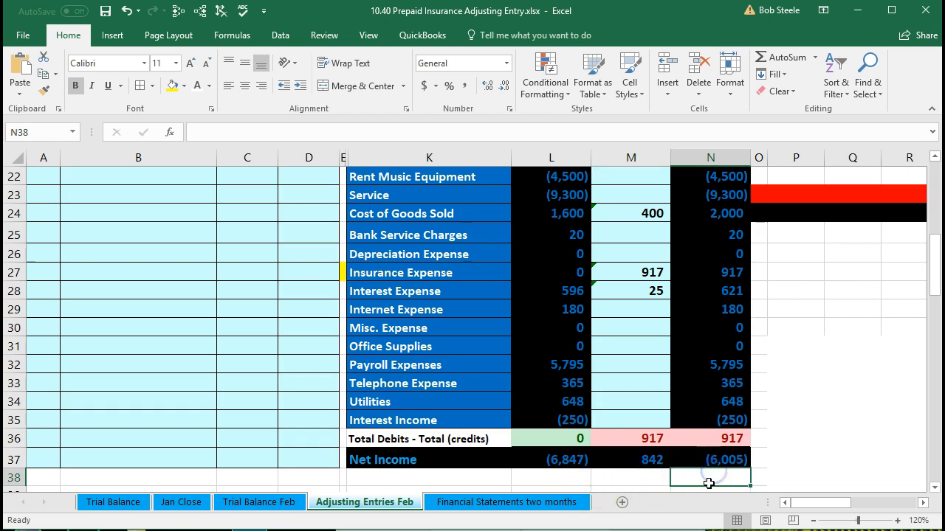
{"action": "left_click", "coordinate": [677, 474]}
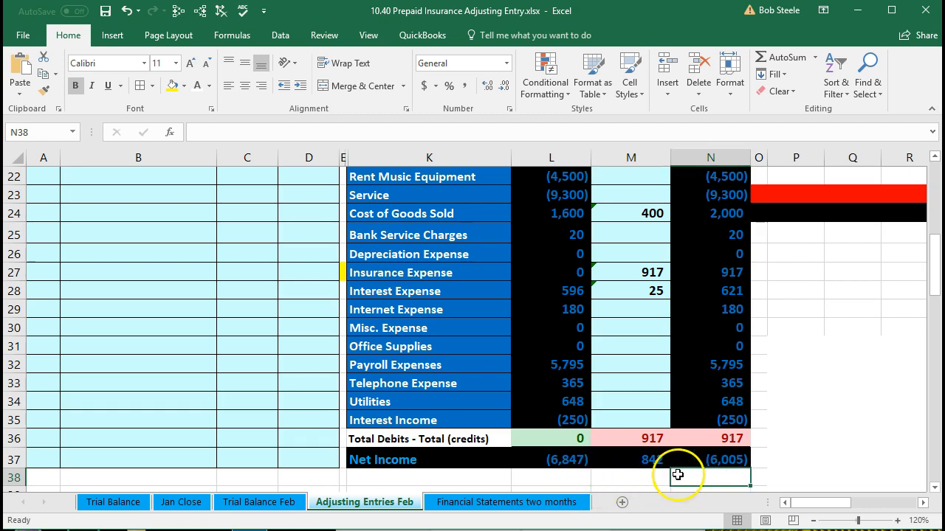
Post the credit to the Prepaid Insurance adjustment in M6 by linking it to the journal entry with =D20.
{"action": "left_click", "coordinate": [228, 415]}
{"action": "scroll", "coordinate": [229, 417], "scroll_direction": "up", "scroll_amount": 4}
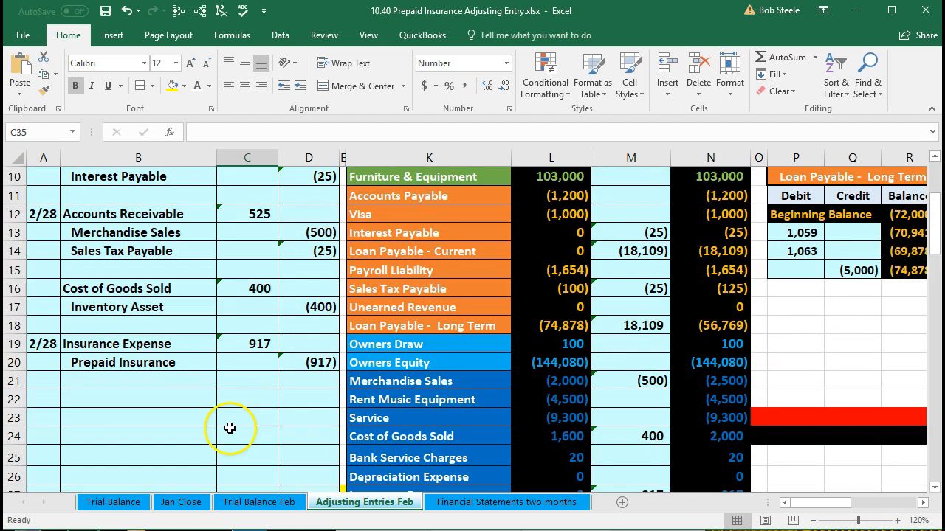
{"action": "left_click_drag", "start_coordinate": [191, 365], "coordinate": [298, 375]}
{"action": "scroll", "coordinate": [354, 391], "scroll_direction": "up", "scroll_amount": 2}
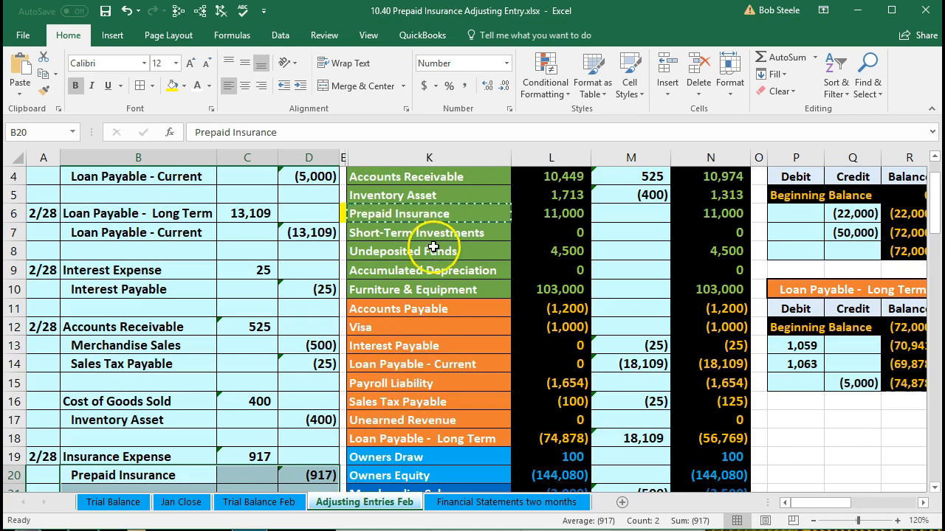
{"action": "left_click", "coordinate": [421, 213]}
{"action": "scroll", "coordinate": [391, 402], "scroll_direction": "up", "scroll_amount": 1}
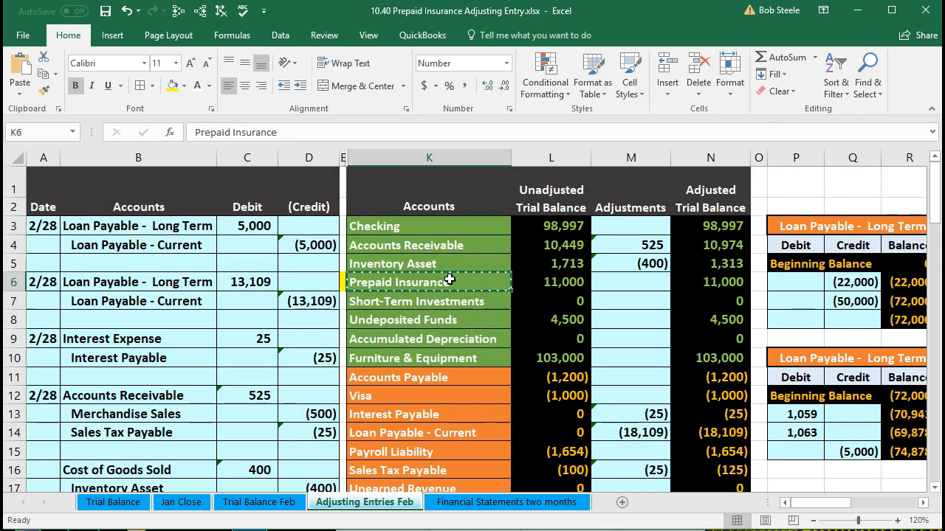
{"action": "left_click", "coordinate": [614, 287]}
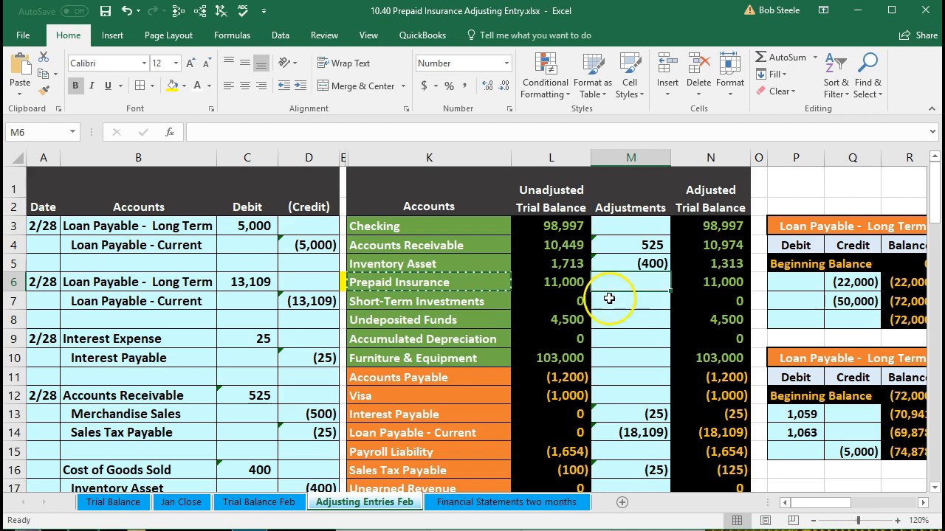
{"action": "scroll", "coordinate": [552, 373], "scroll_direction": "down", "scroll_amount": 2}
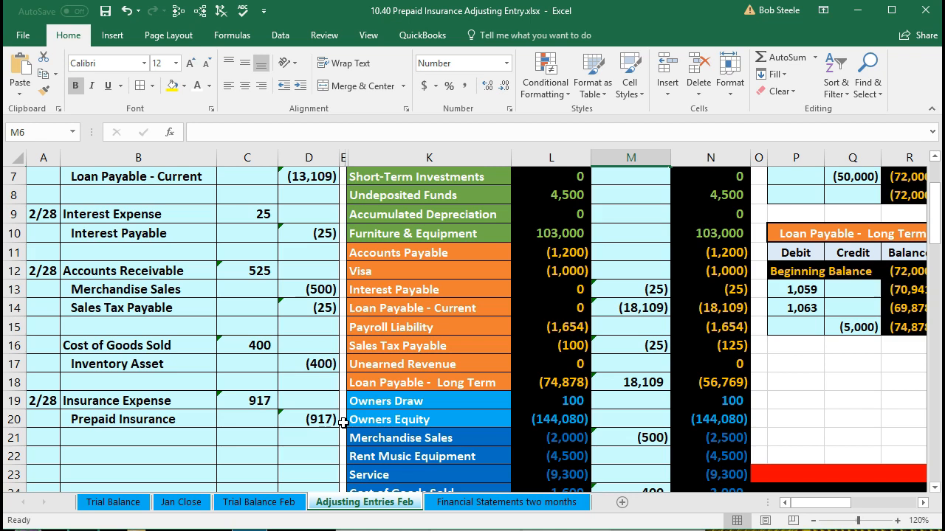
{"action": "scroll", "coordinate": [343, 422], "scroll_direction": "up", "scroll_amount": 2}
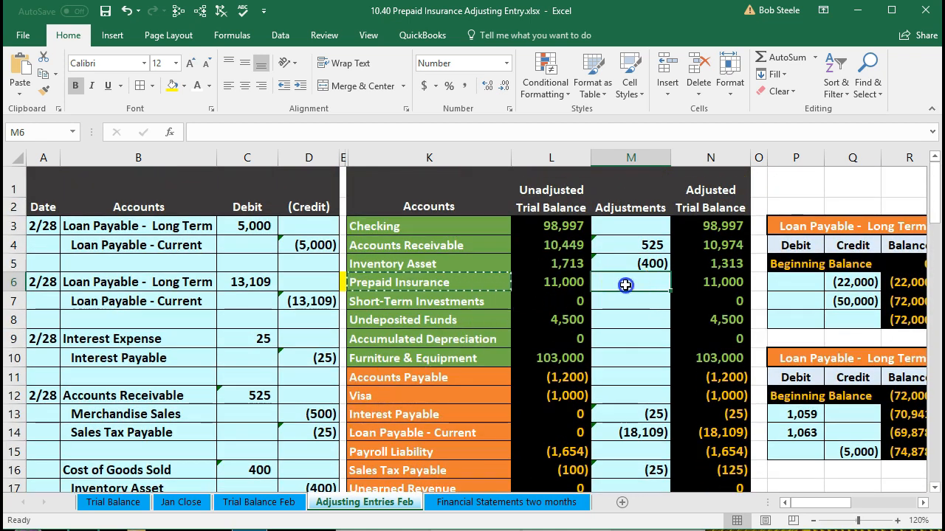
{"action": "type", "text": "="}
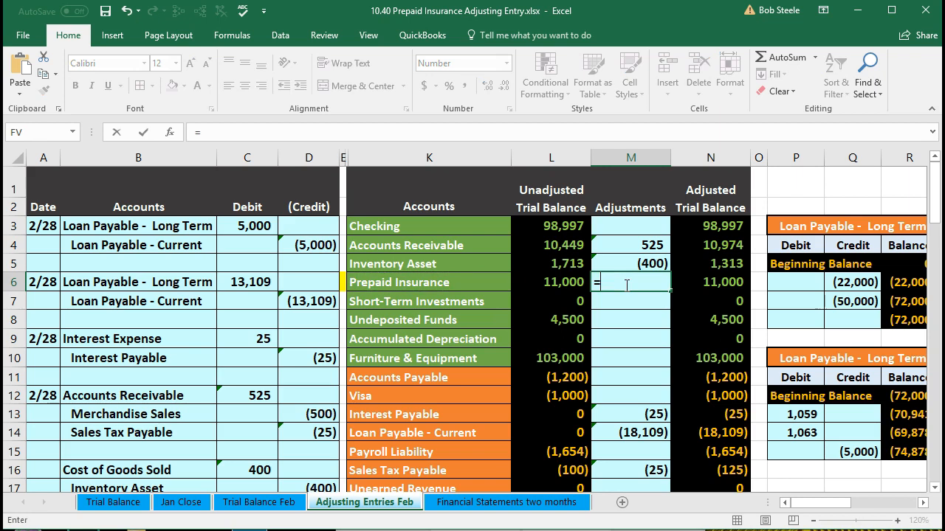
{"action": "scroll", "coordinate": [553, 380], "scroll_direction": "down", "scroll_amount": 2}
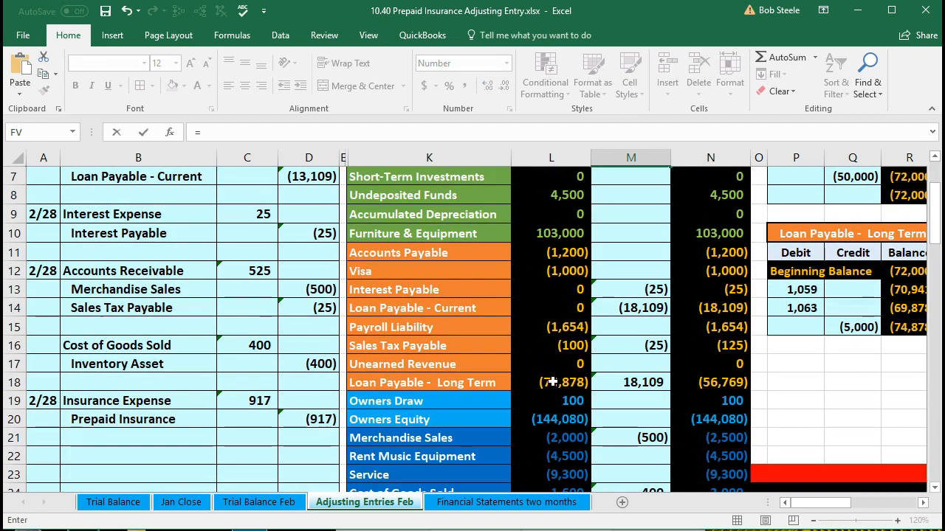
{"action": "left_click", "coordinate": [315, 419]}
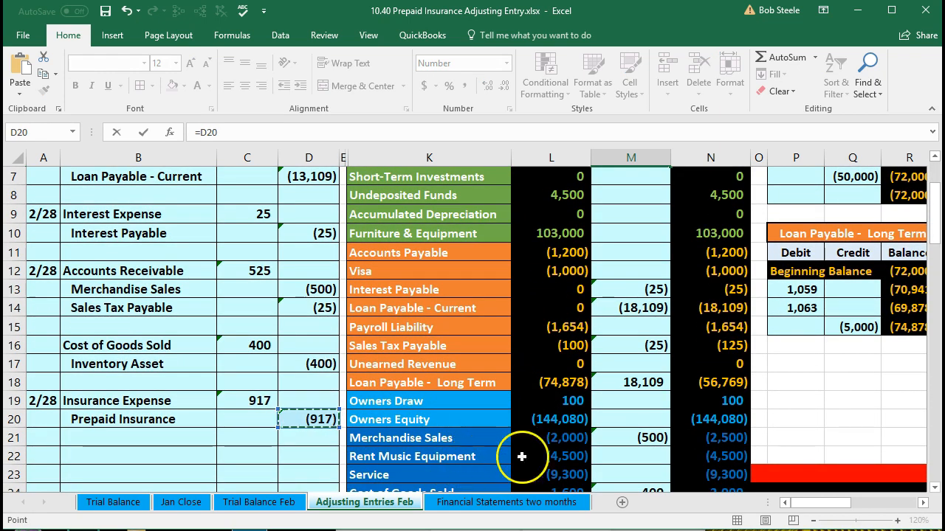
{"action": "scroll", "coordinate": [621, 452], "scroll_direction": "up", "scroll_amount": 2}
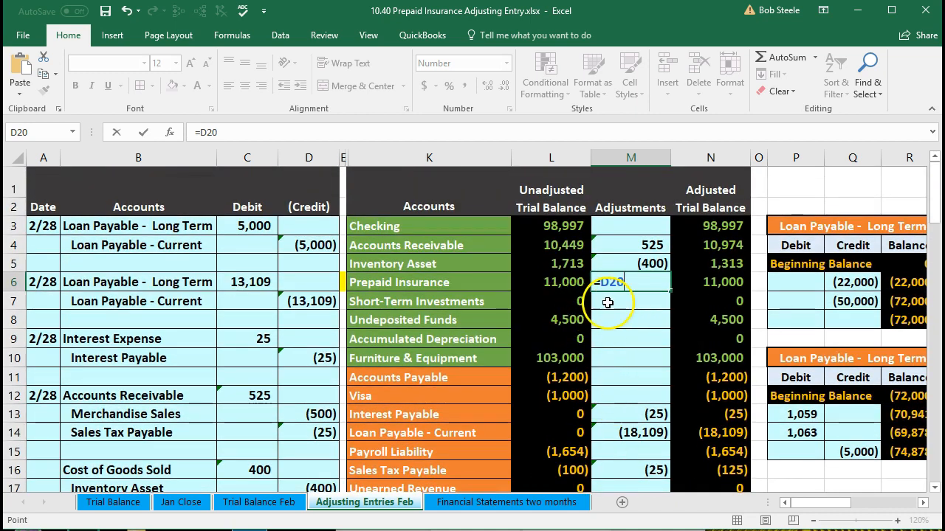
{"action": "key", "text": "Return"}
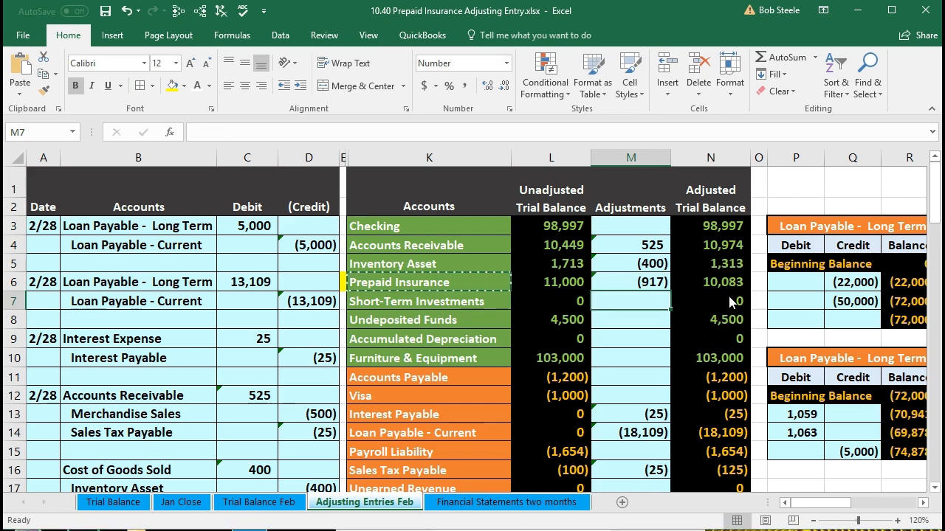
Switch to Calculator and divide the adjusted Prepaid Insurance balance of 10083 by 11 to check the monthly amount.
{"action": "key", "text": "alt+Tab"}
{"action": "left_click_drag", "start_coordinate": [729, 174], "coordinate": [607, 194]}
{"action": "left_click_drag", "start_coordinate": [437, 207], "coordinate": [141, 142]}
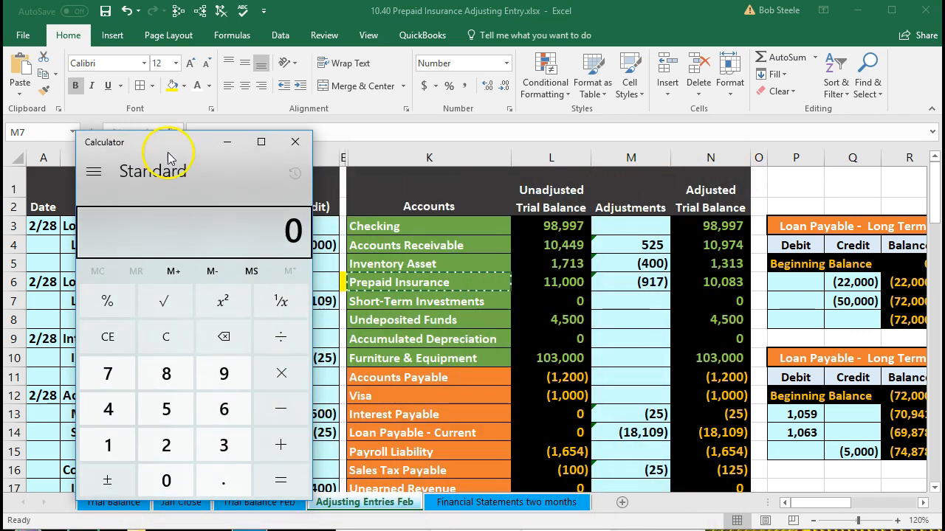
{"action": "left_click", "coordinate": [169, 332]}
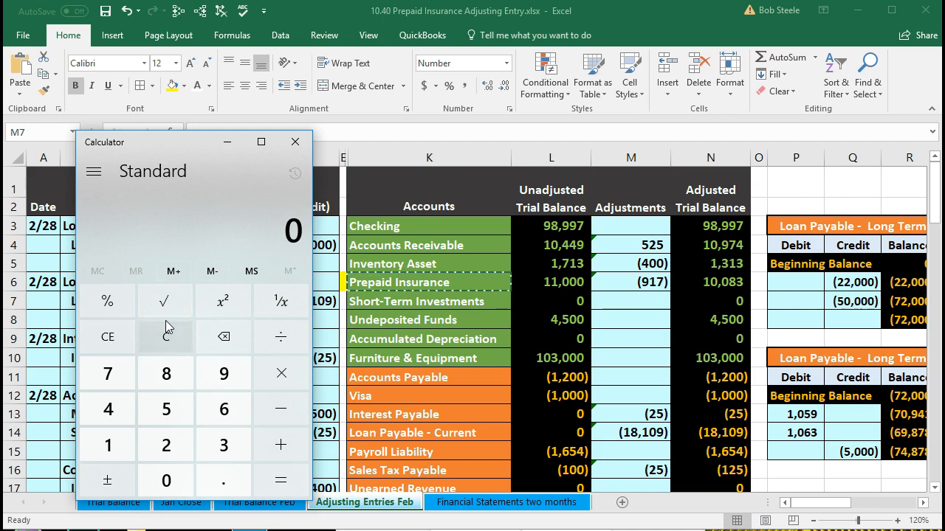
{"action": "type", "text": "10,083"}
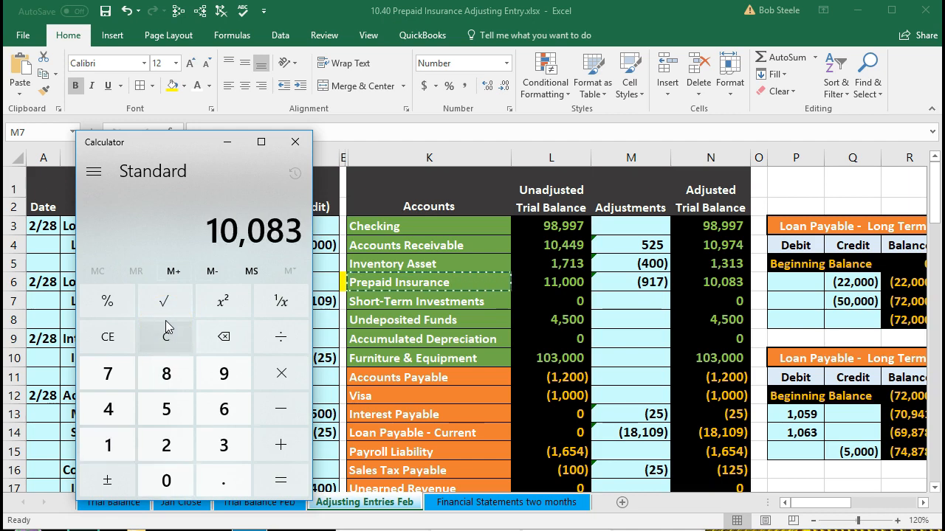
{"action": "key", "text": "slash"}
{"action": "type", "text": "11"}
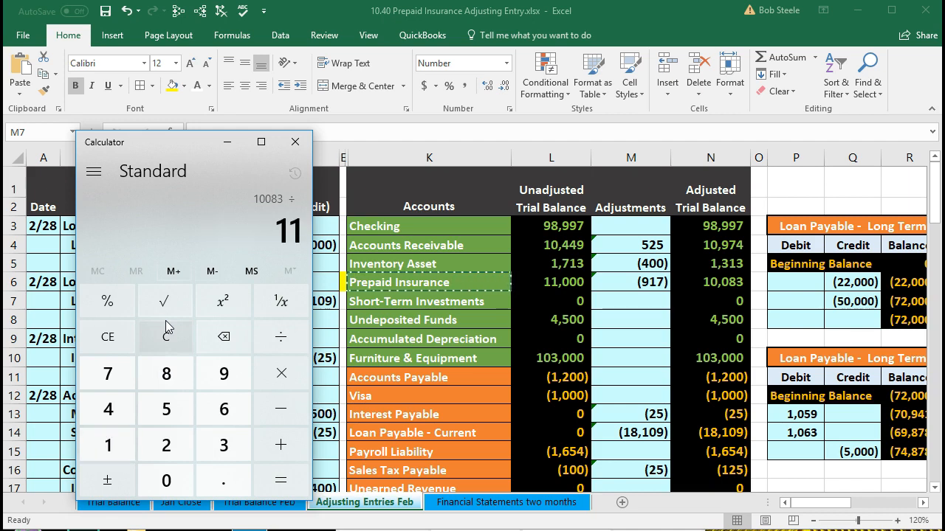
{"action": "key", "text": "Return"}
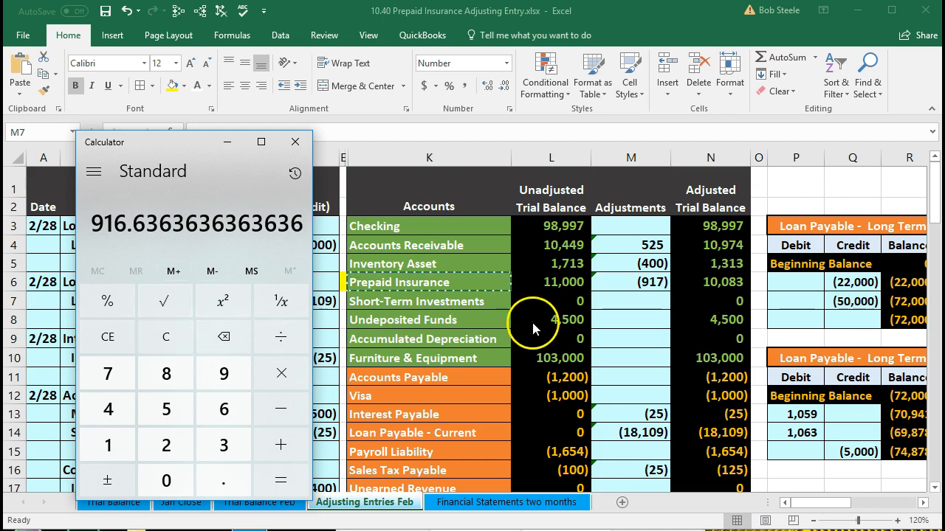
Calculate 11000 ÷ 12 × 11 to check the remaining prepaid balance, and close Calculator.
{"action": "left_click", "coordinate": [167, 339]}
{"action": "type", "text": "1100"}
{"action": "type", "text": "000"}
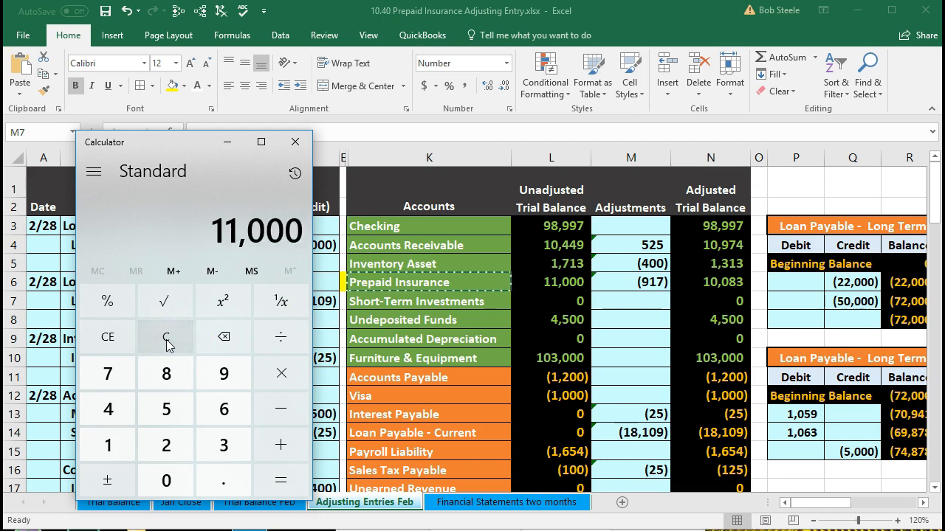
{"action": "type", "text": "12"}
{"action": "key", "text": "Return"}
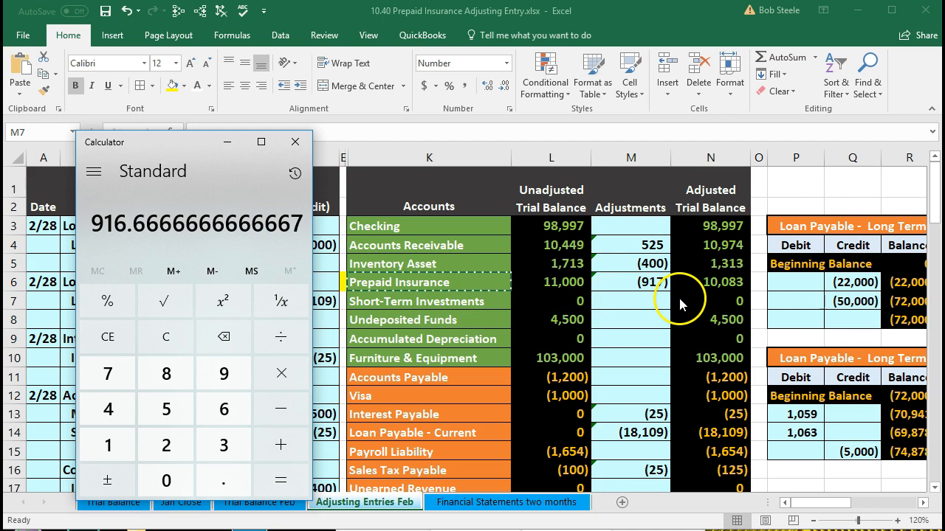
{"action": "key", "text": "asterisk"}
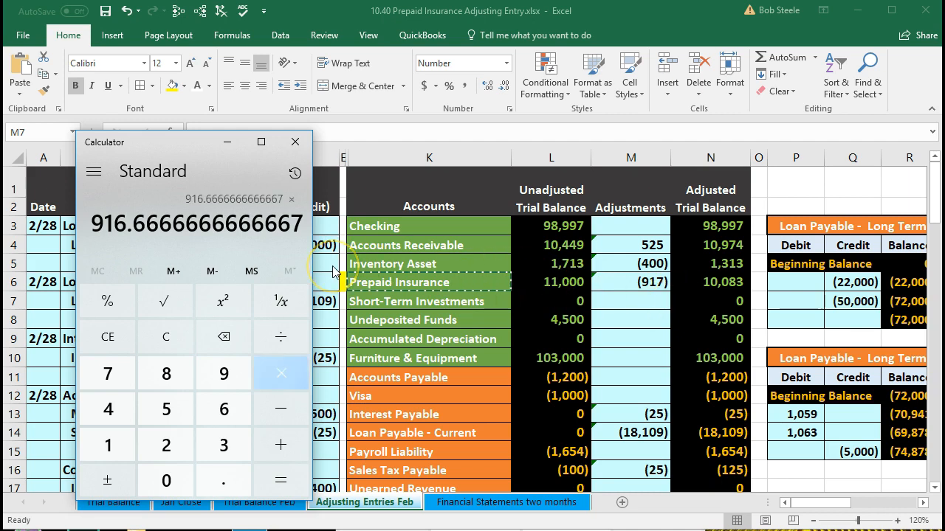
{"action": "type", "text": "11"}
{"action": "key", "text": "Return"}
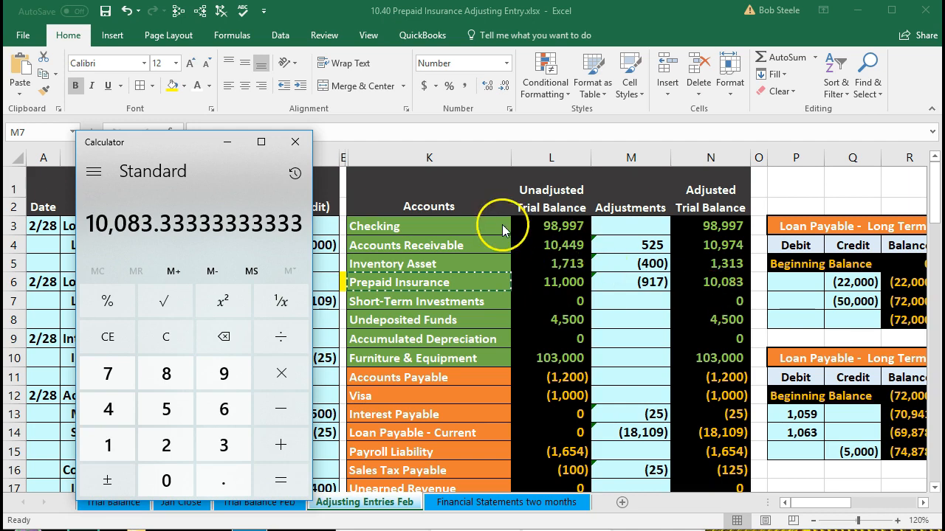
{"action": "left_click", "coordinate": [295, 141]}
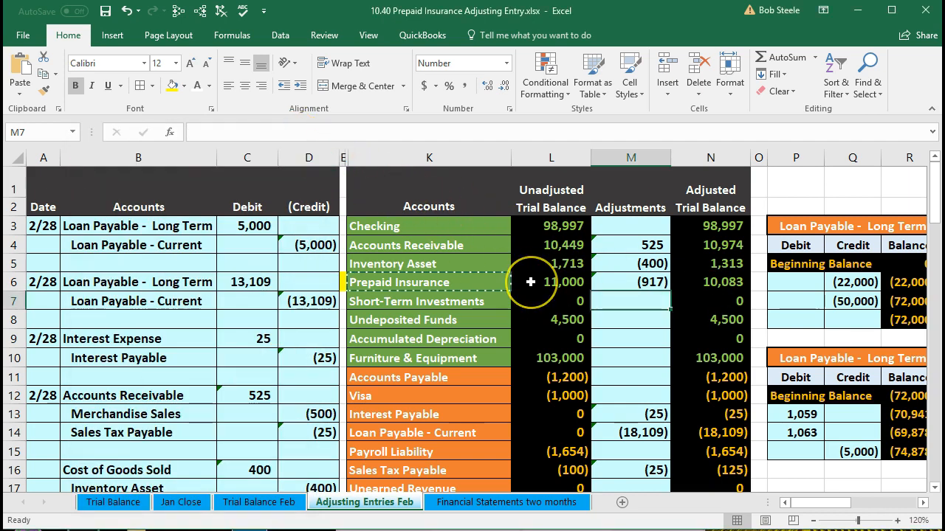
Review the Prepaid Insurance unadjusted, adjustment and adjusted amounts in row 6 and the Insurance Expense adjustment in M27.
{"action": "left_click", "coordinate": [682, 282]}
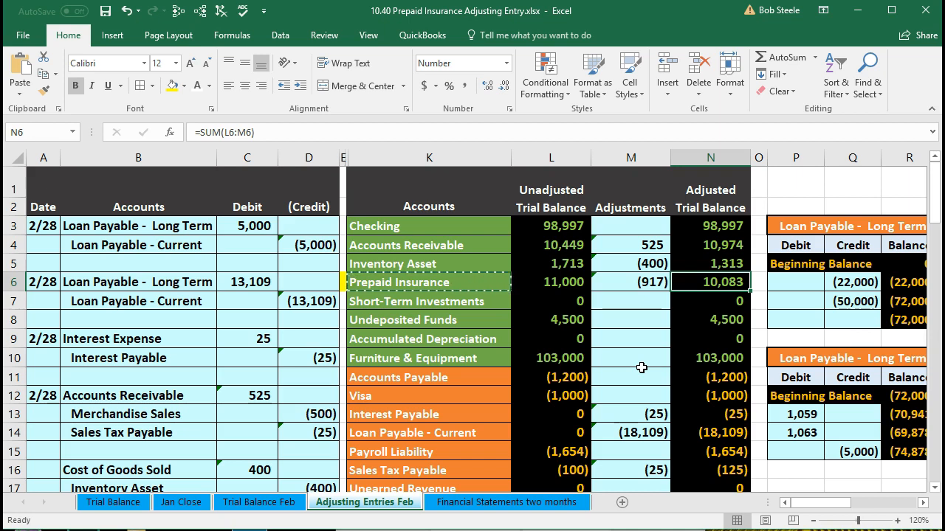
{"action": "left_click", "coordinate": [580, 280]}
{"action": "left_click", "coordinate": [701, 284]}
{"action": "left_click", "coordinate": [653, 282]}
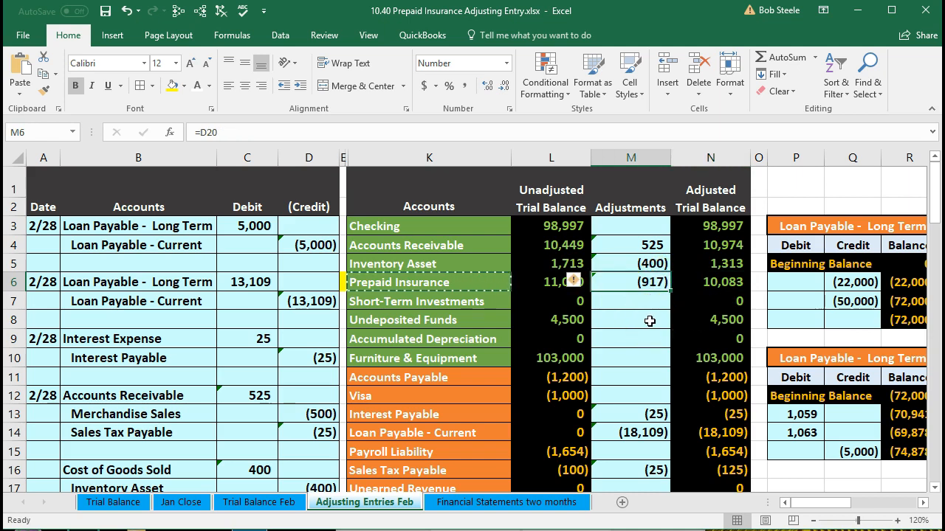
{"action": "scroll", "coordinate": [650, 321], "scroll_direction": "down", "scroll_amount": 5}
{"action": "left_click", "coordinate": [631, 384]}
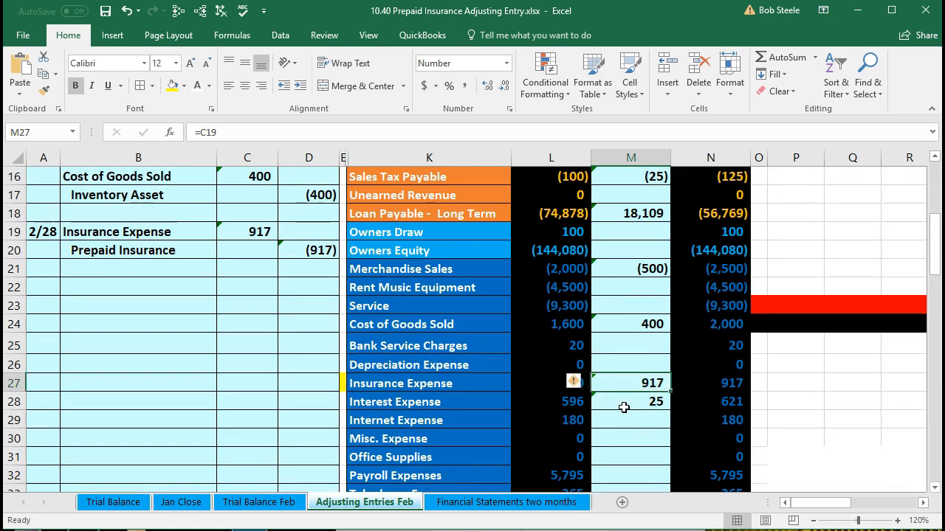